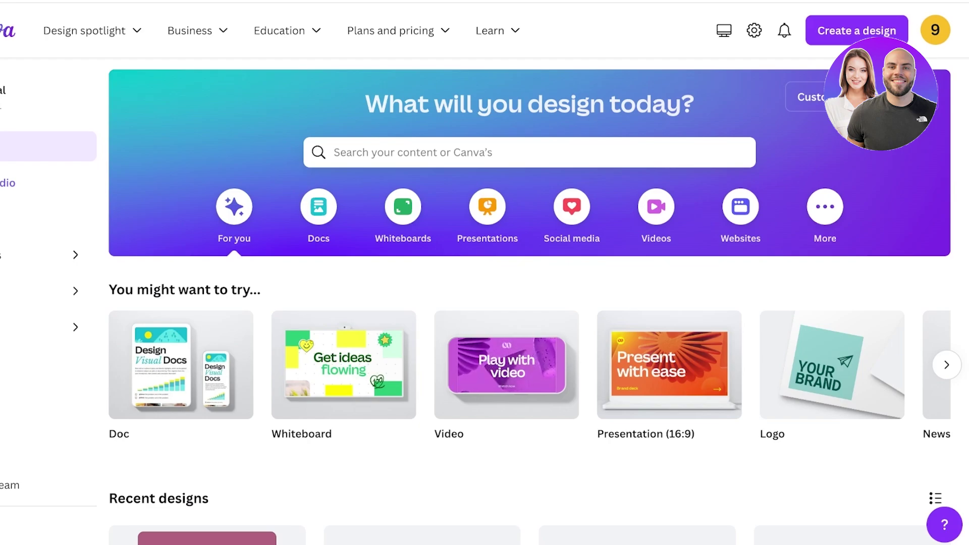
Search Canva's home page for 'business card' templates.
{"action": "mouse_move", "coordinate": [831, 364]}
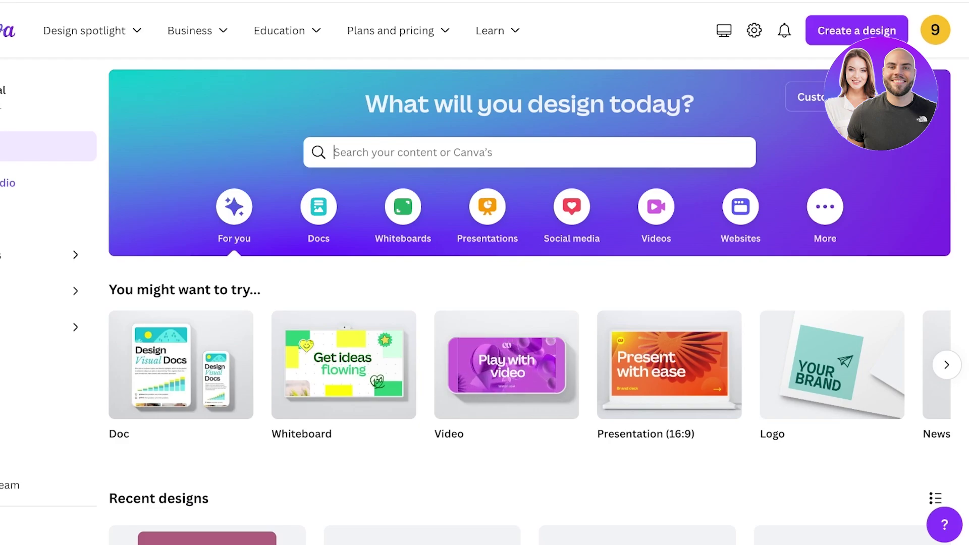
{"action": "left_click", "coordinate": [334, 152]}
{"action": "type", "text": "bu"}
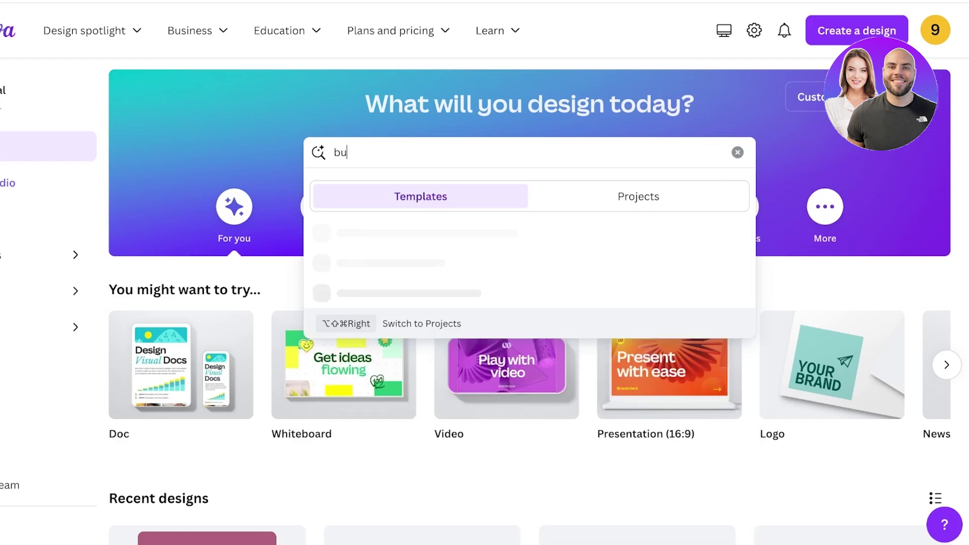
{"action": "type", "text": "siness cae"}
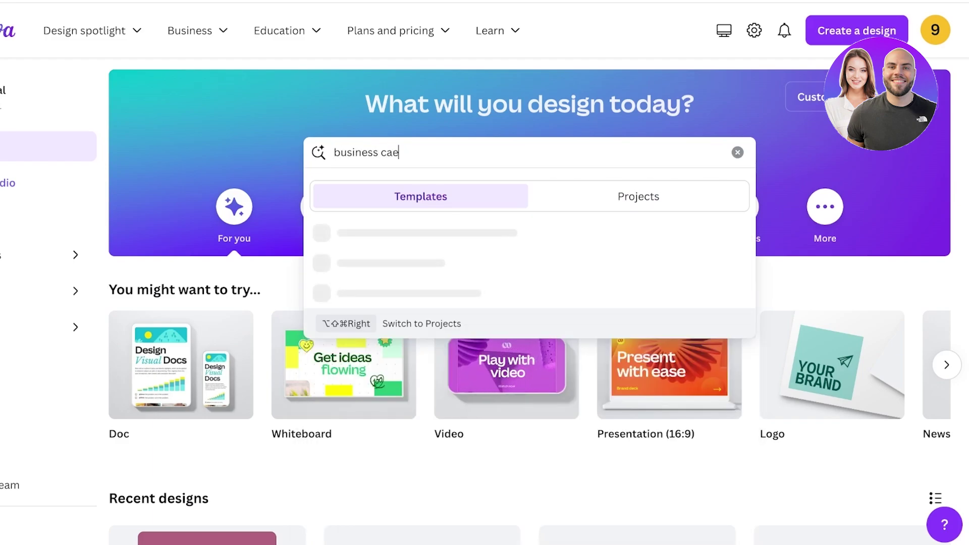
{"action": "key", "text": "BackSpace"}
{"action": "type", "text": "rd"}
{"action": "key", "text": "Return"}
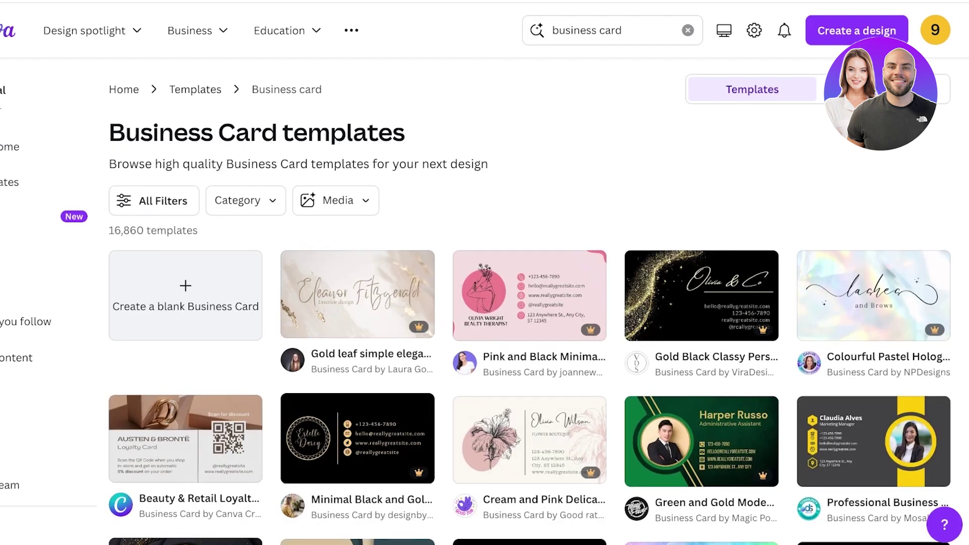
Scroll down through the business card template results.
{"action": "scroll", "coordinate": [529, 303], "scroll_direction": "down", "scroll_amount": 3}
{"action": "scroll", "coordinate": [530, 302], "scroll_direction": "down", "scroll_amount": 2}
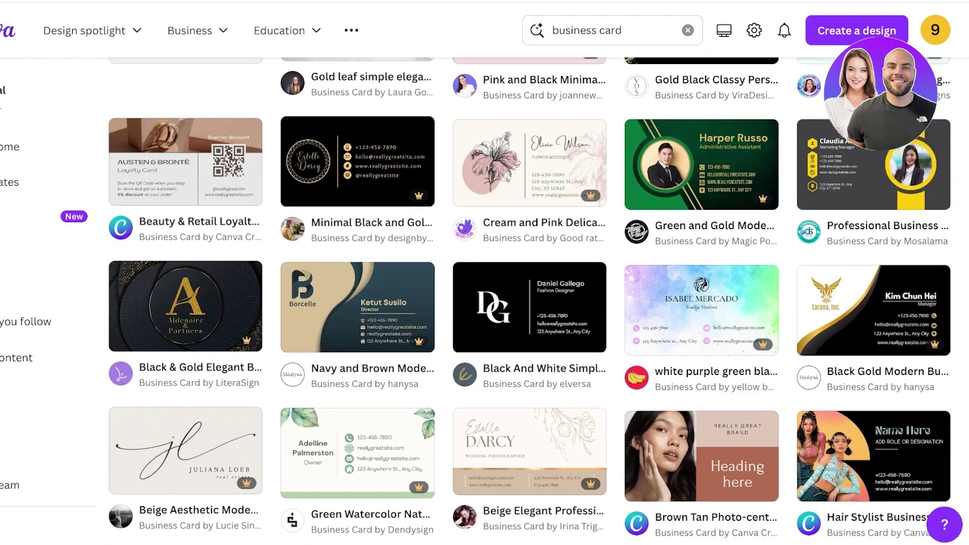
{"action": "scroll", "coordinate": [530, 303], "scroll_direction": "down", "scroll_amount": 5}
{"action": "scroll", "coordinate": [529, 278], "scroll_direction": "down", "scroll_amount": 9}
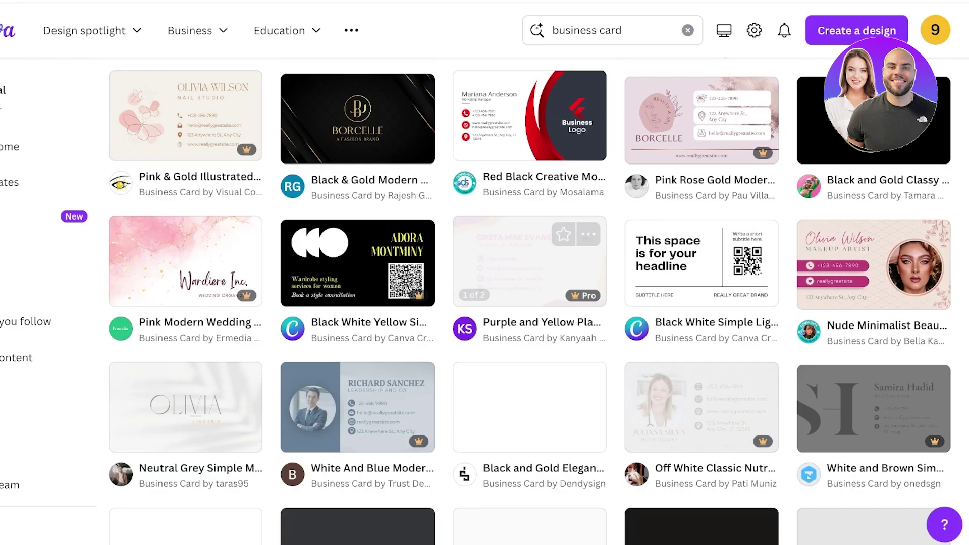
{"action": "scroll", "coordinate": [529, 277], "scroll_direction": "down", "scroll_amount": 7}
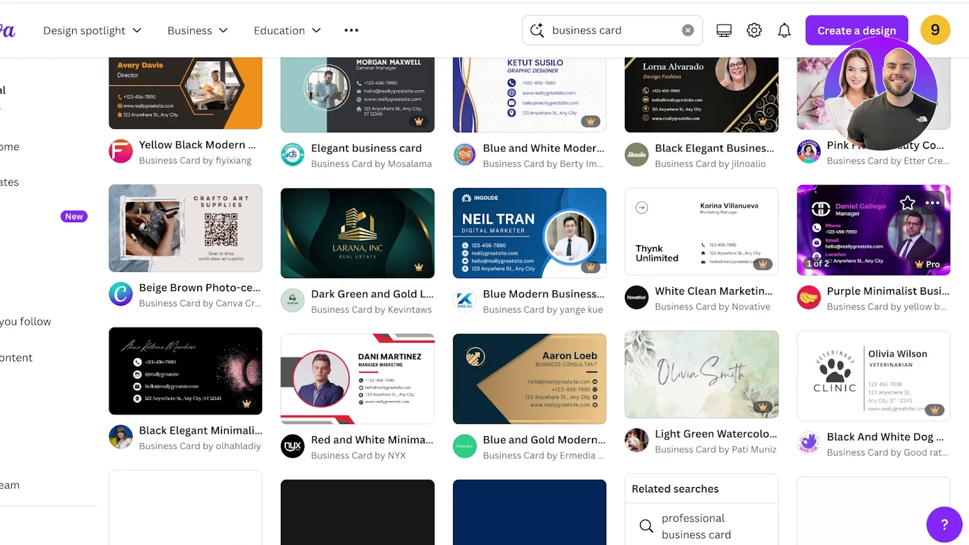
{"action": "scroll", "coordinate": [530, 303], "scroll_direction": "down", "scroll_amount": 9}
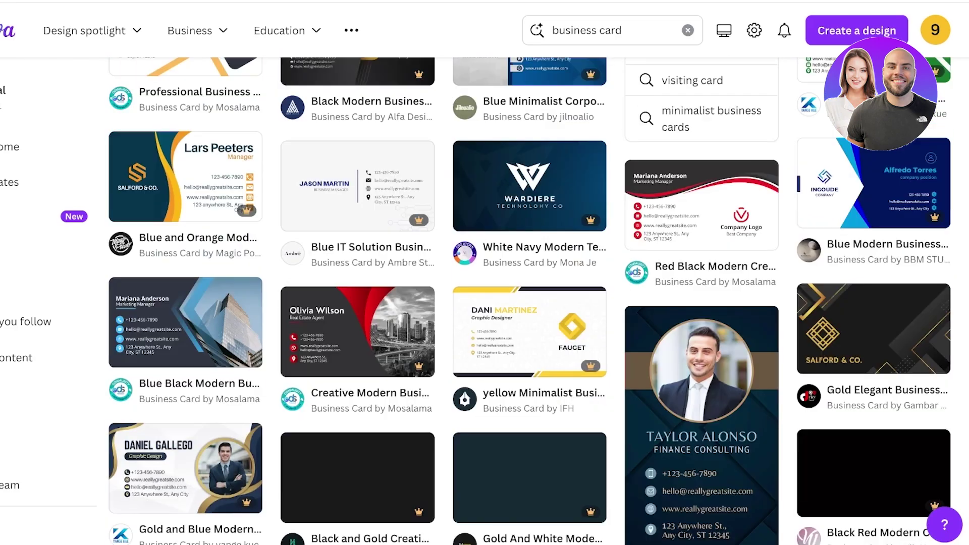
{"action": "scroll", "coordinate": [530, 303], "scroll_direction": "down", "scroll_amount": 6}
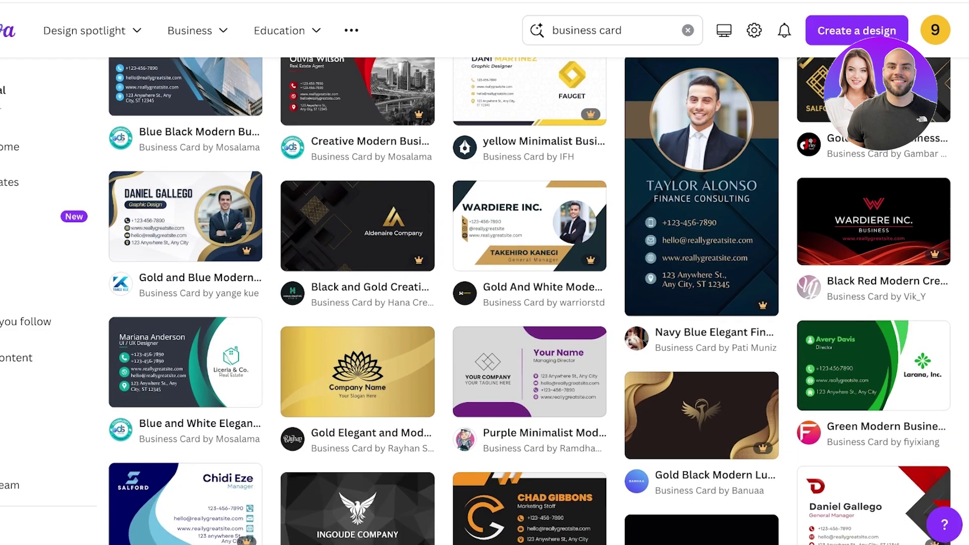
{"action": "scroll", "coordinate": [357, 293], "scroll_direction": "down", "scroll_amount": 9}
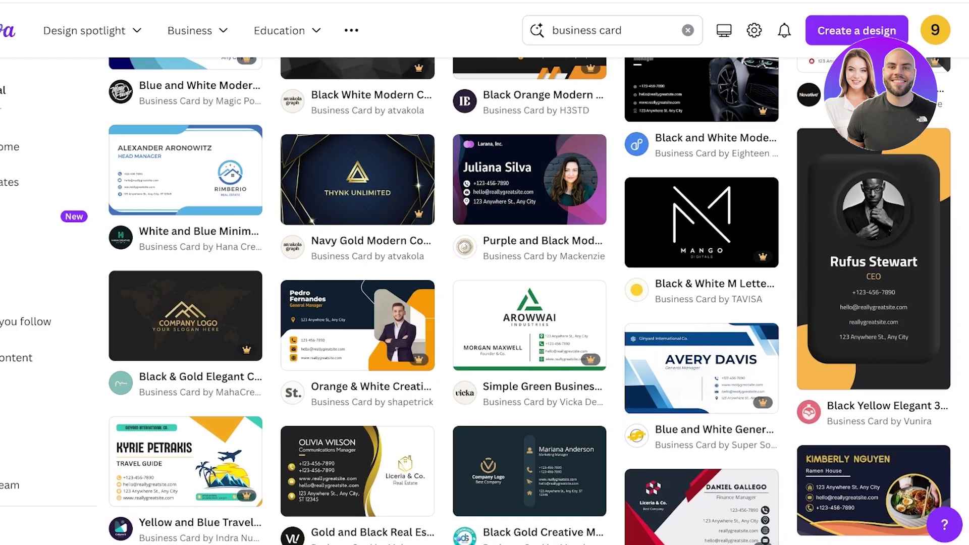
{"action": "scroll", "coordinate": [357, 292], "scroll_direction": "down", "scroll_amount": 8}
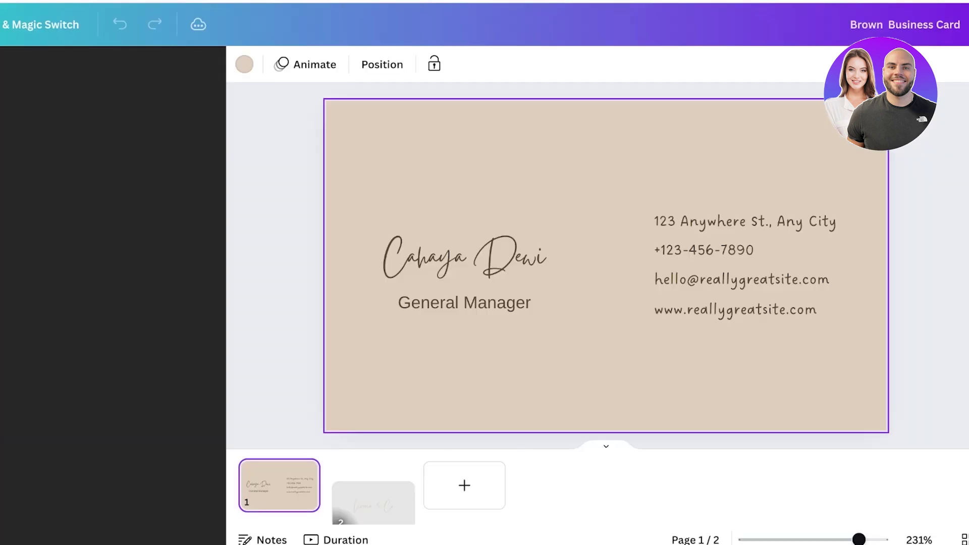
Replace the card's placeholder name with the cardholder's full name.
{"action": "left_click", "coordinate": [465, 257]}
{"action": "key", "text": "ctrl+a"}
{"action": "key", "text": "BackSpace"}
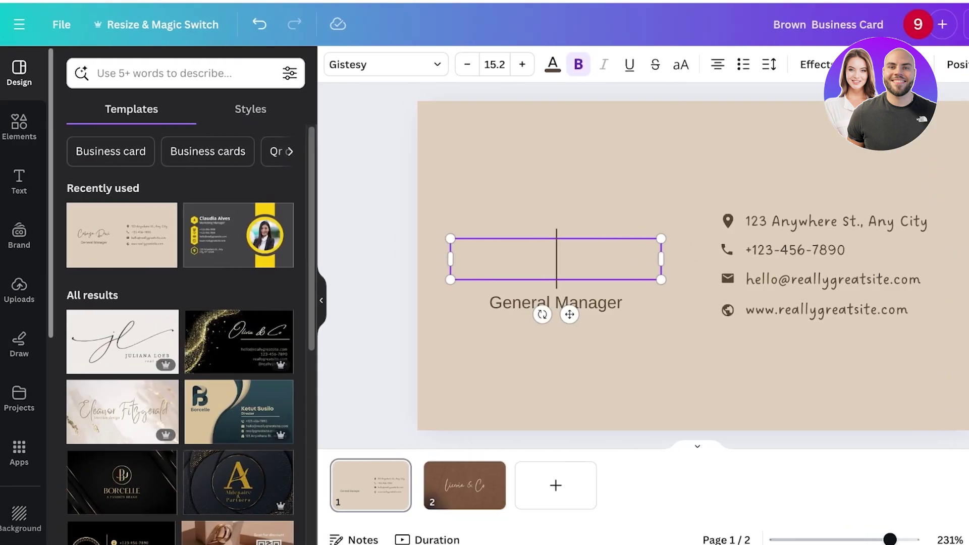
{"action": "type", "text": "A"}
{"action": "key", "text": "BackSpace"}
{"action": "type", "text": "A"}
{"action": "key", "text": "BackSpace"}
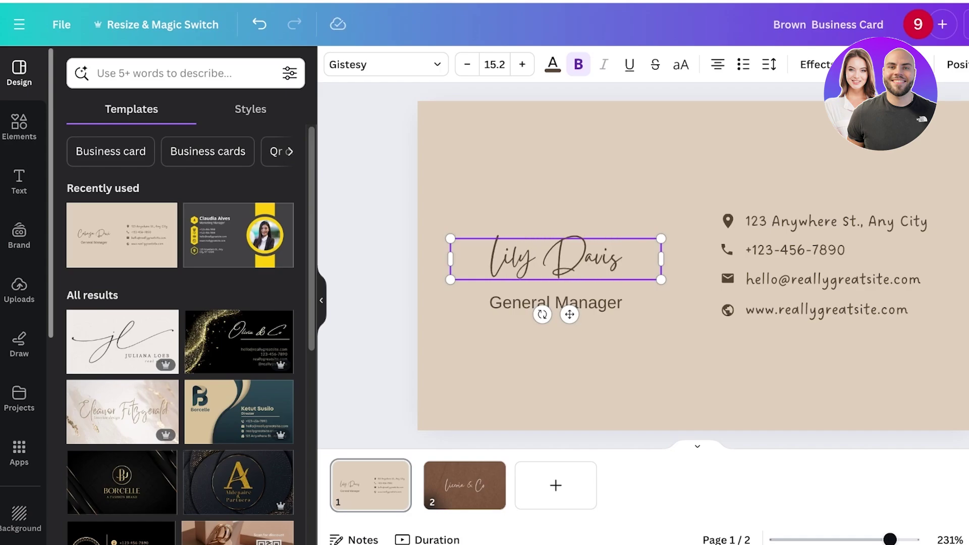
Change the 'General Manager' title to 'Youtuber'.
{"action": "left_click", "coordinate": [555, 303]}
{"action": "type", "text": "W"}
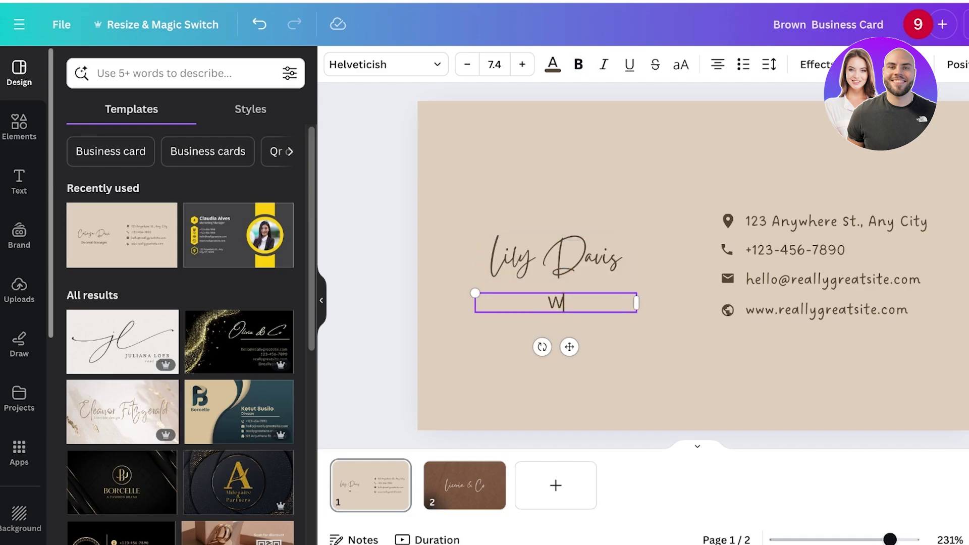
{"action": "key", "text": "BackSpace"}
{"action": "type", "text": "Youtuber"}
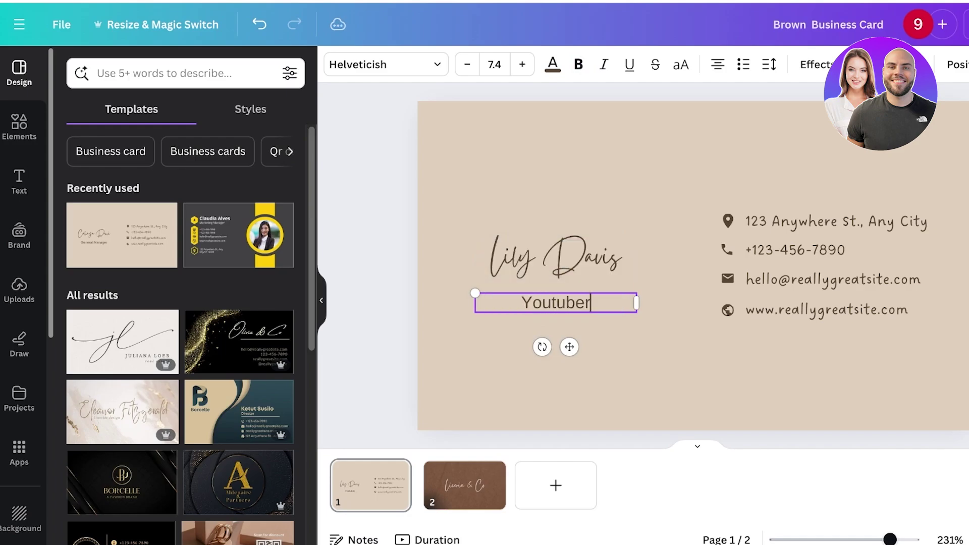
{"action": "key", "text": "Escape"}
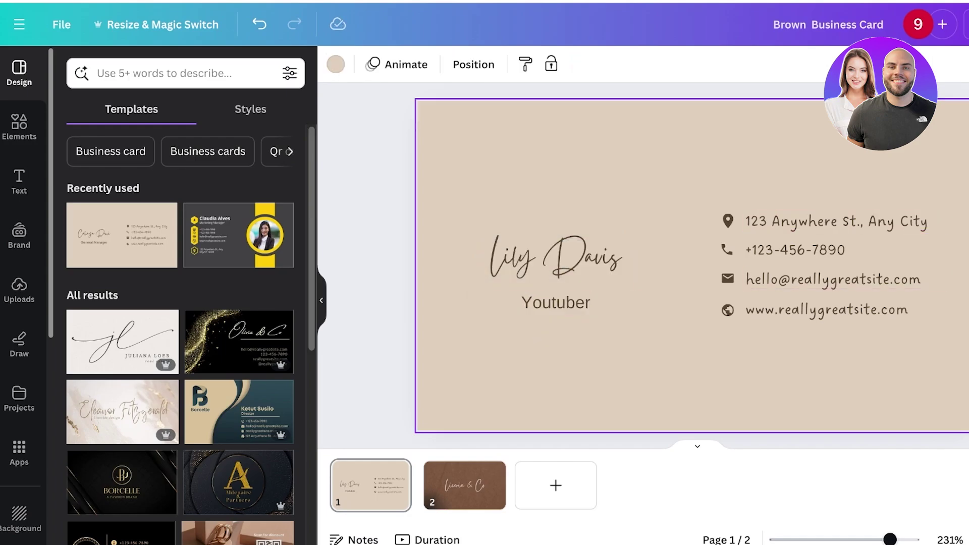
Delete the four-line contact details block and the card's second page.
{"action": "left_click_drag", "start_coordinate": [943, 391], "coordinate": [710, 190]}
{"action": "left_click_drag", "start_coordinate": [827, 283], "coordinate": [786, 238]}
{"action": "left_click_drag", "start_coordinate": [681, 274], "coordinate": [789, 218]}
{"action": "key", "text": "Delete"}
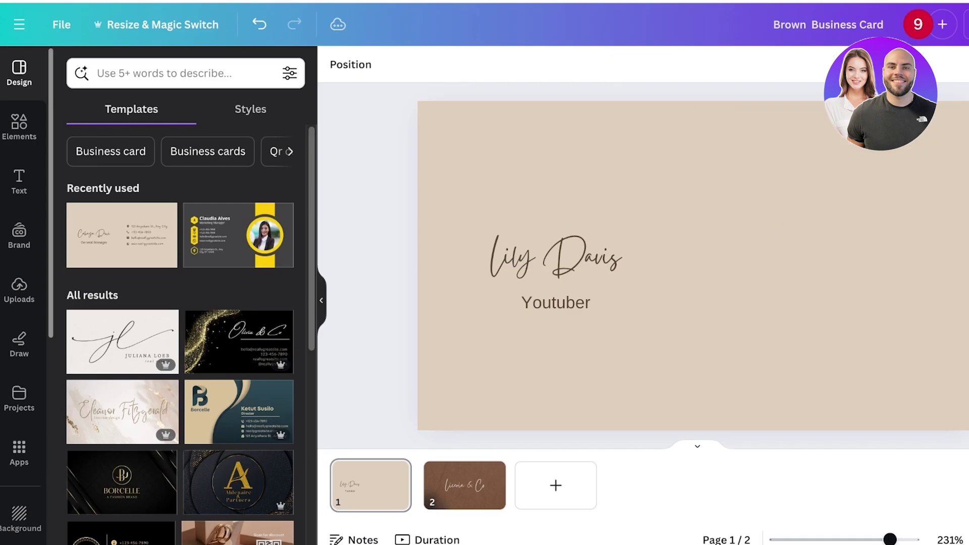
{"action": "left_click", "coordinate": [489, 471]}
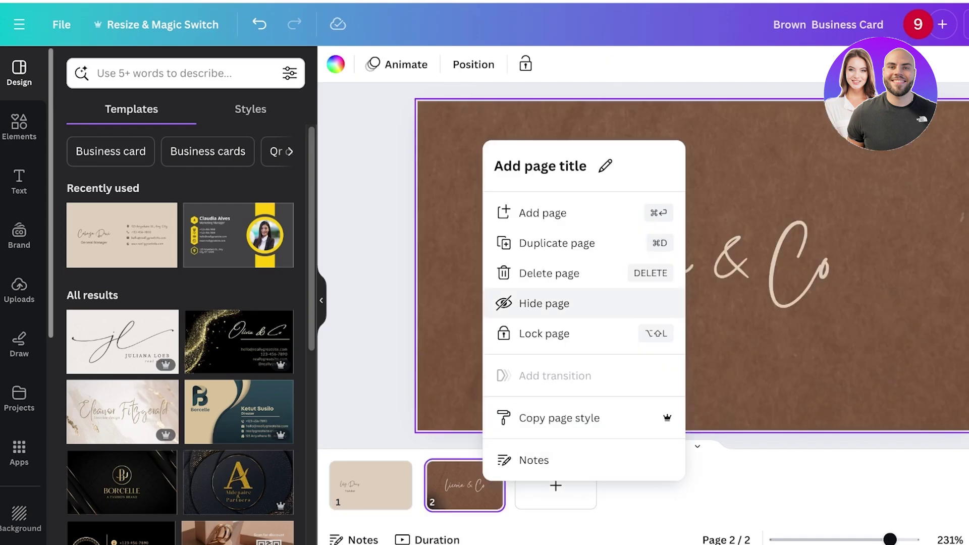
{"action": "left_click", "coordinate": [548, 273]}
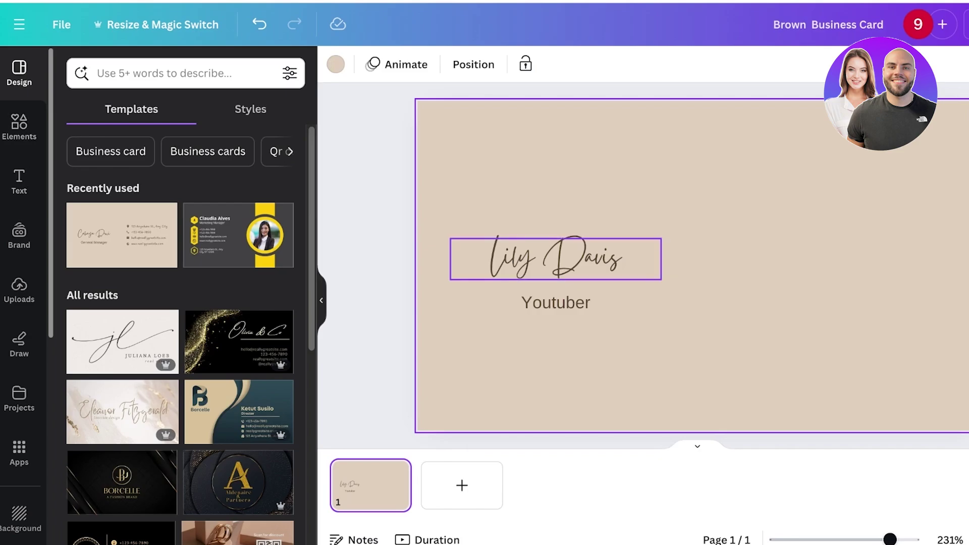
Lower the name and title, then add a Circle Frame found by searching elements for 'frame'.
{"action": "key", "text": "ctrl+a"}
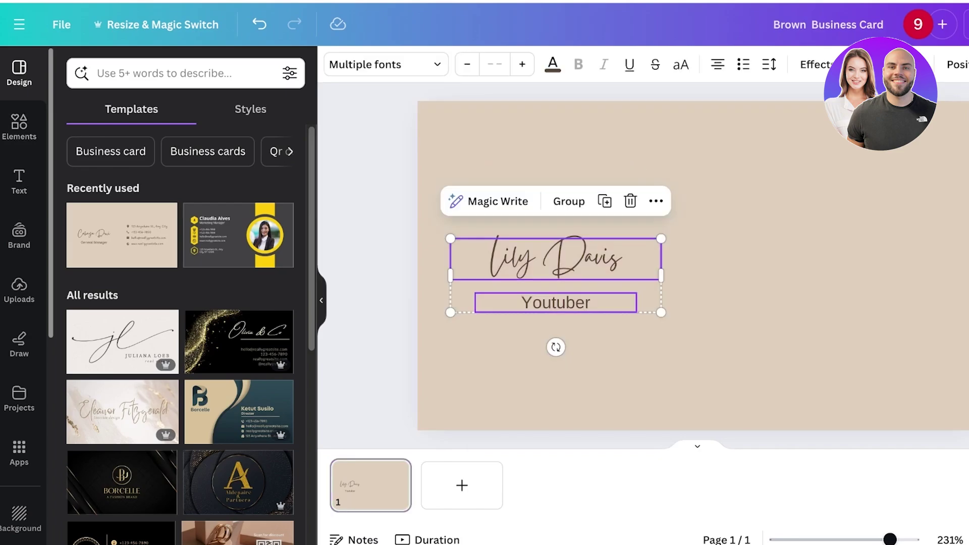
{"action": "left_click_drag", "start_coordinate": [555, 258], "coordinate": [555, 332]}
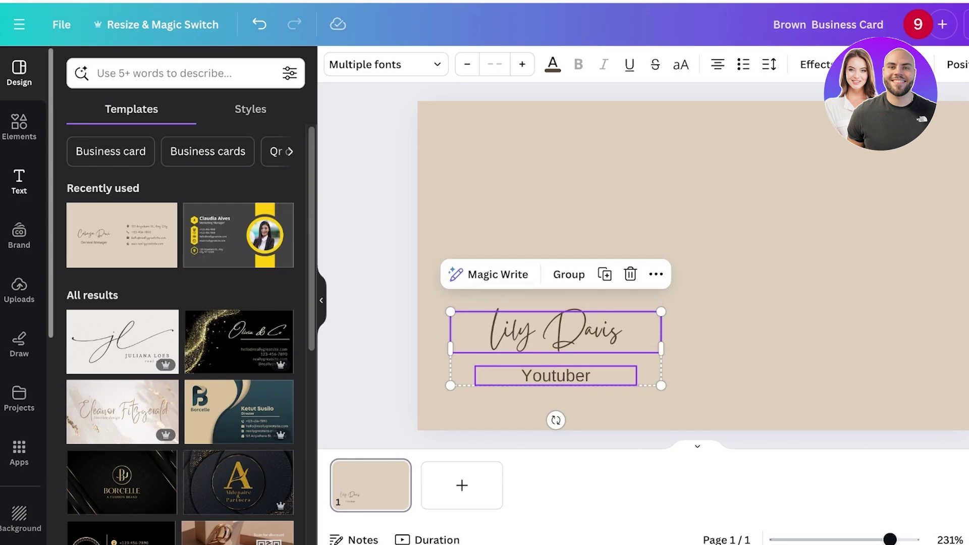
{"action": "left_click", "coordinate": [19, 126]}
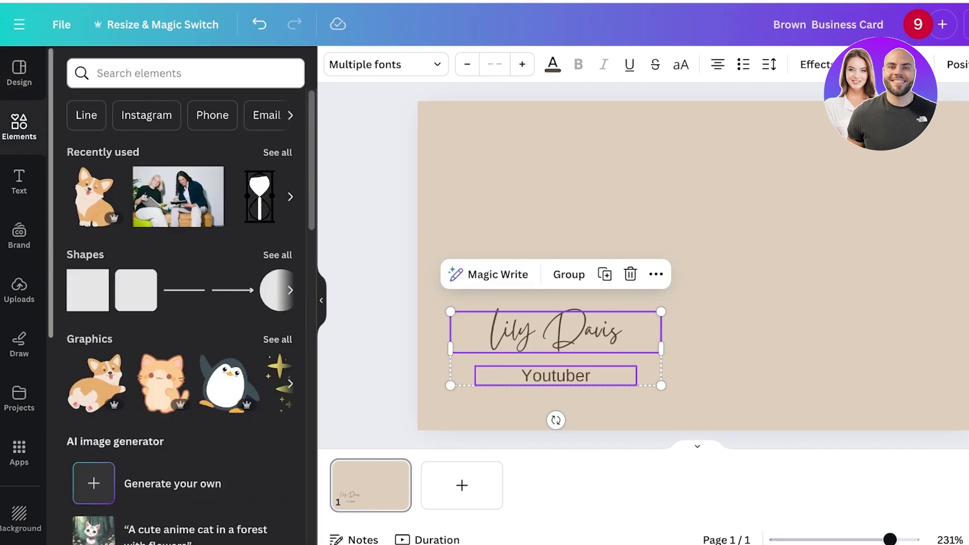
{"action": "left_click", "coordinate": [185, 74]}
{"action": "type", "text": "fr"}
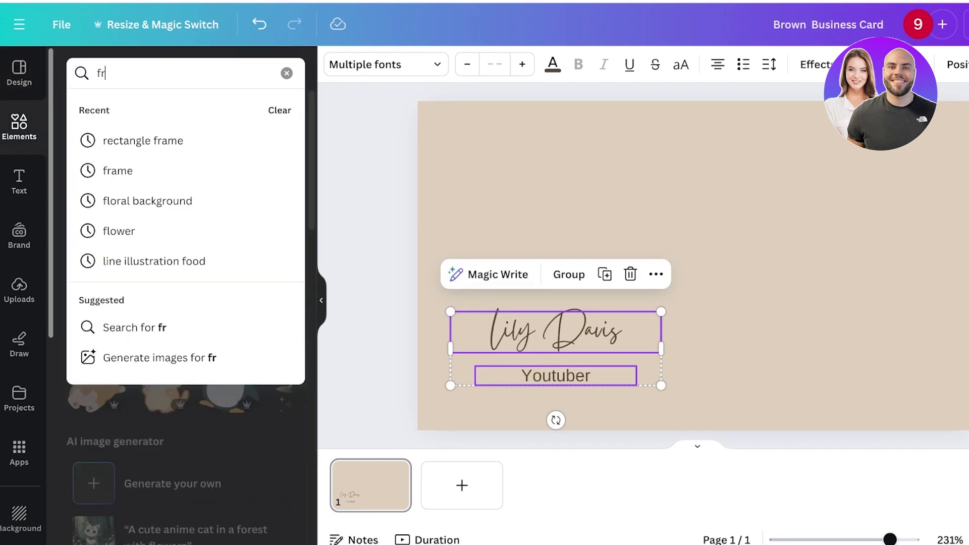
{"action": "type", "text": "ame"}
{"action": "key", "text": "Return"}
{"action": "left_click", "coordinate": [247, 215]}
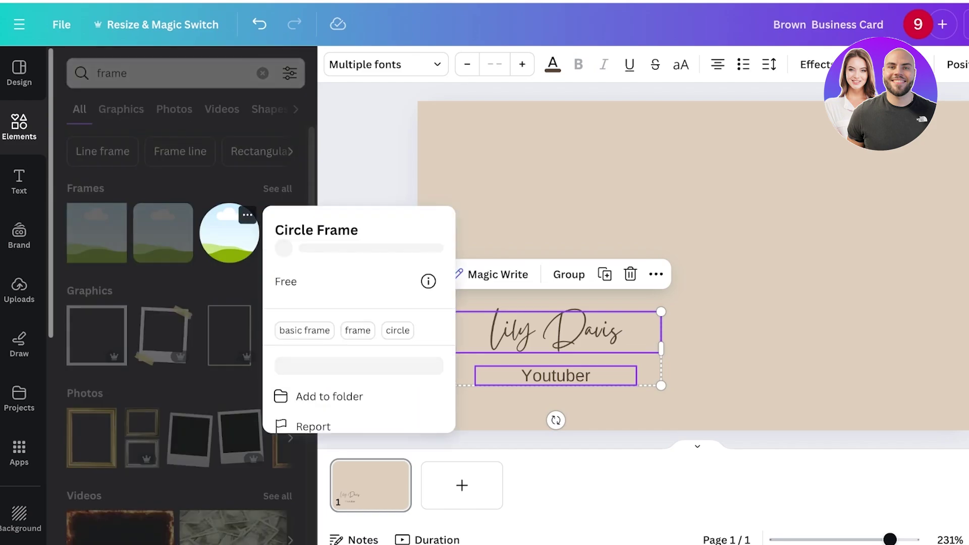
{"action": "left_click", "coordinate": [229, 233]}
Shrink the circle frame and position it just above the name.
{"action": "left_click_drag", "start_coordinate": [697, 263], "coordinate": [551, 192]}
{"action": "left_click_drag", "start_coordinate": [636, 111], "coordinate": [604, 152]}
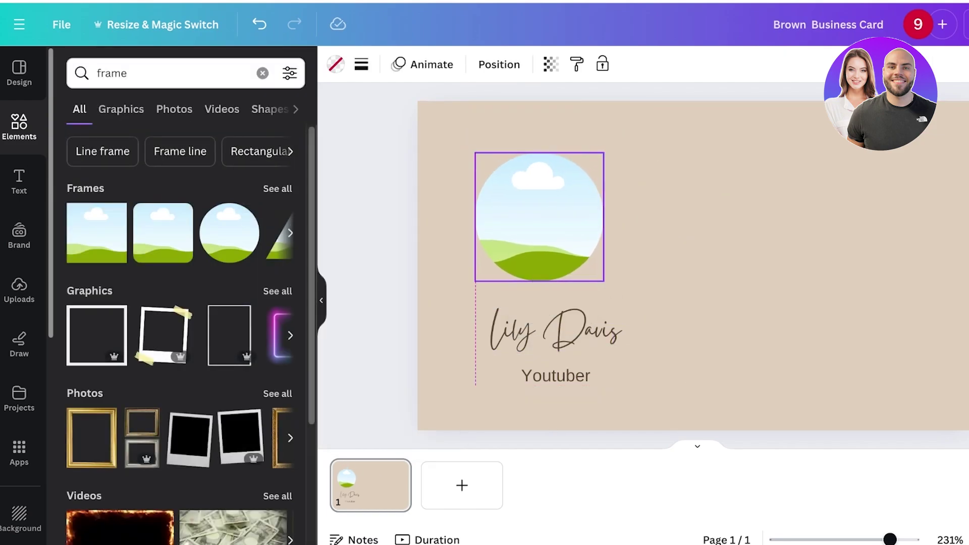
{"action": "left_click_drag", "start_coordinate": [540, 217], "coordinate": [550, 215]}
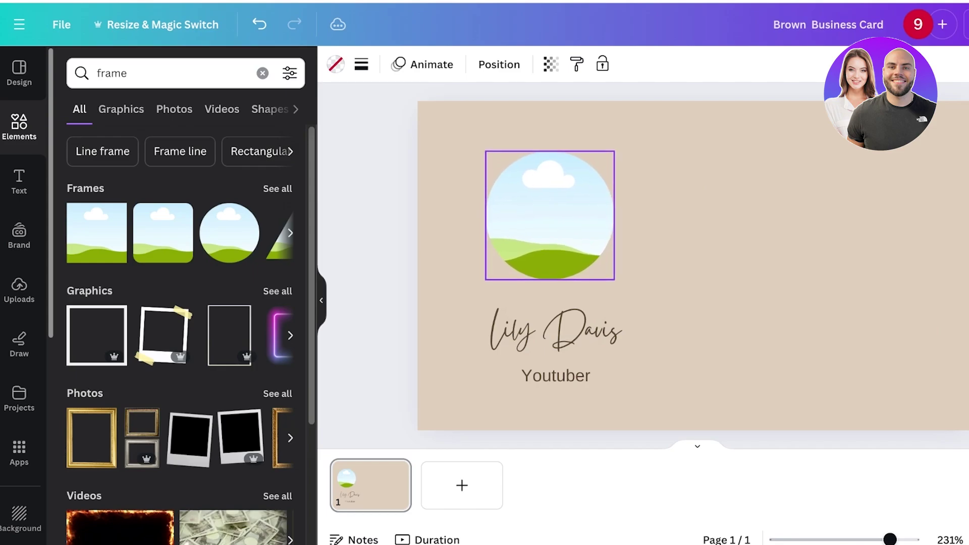
{"action": "left_click", "coordinate": [19, 182]}
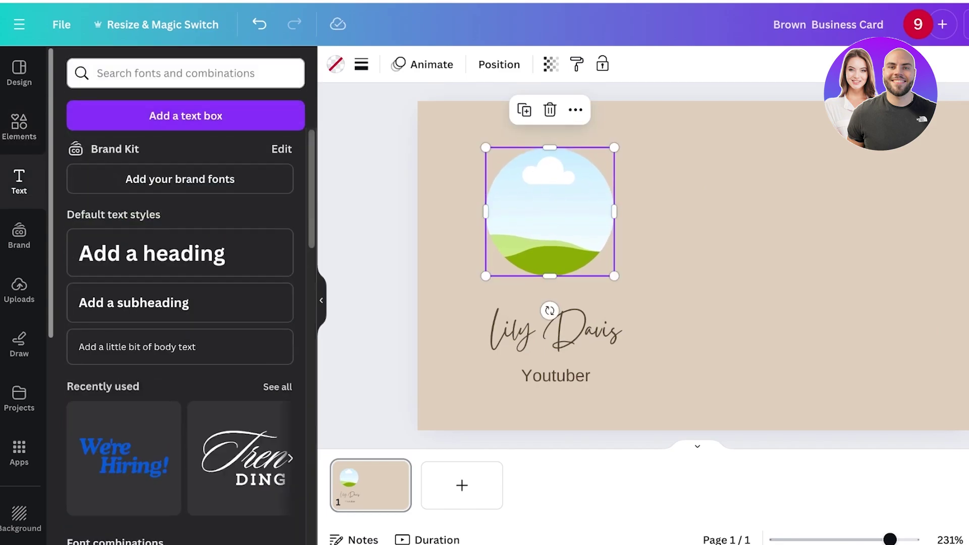
{"action": "left_click", "coordinate": [19, 126]}
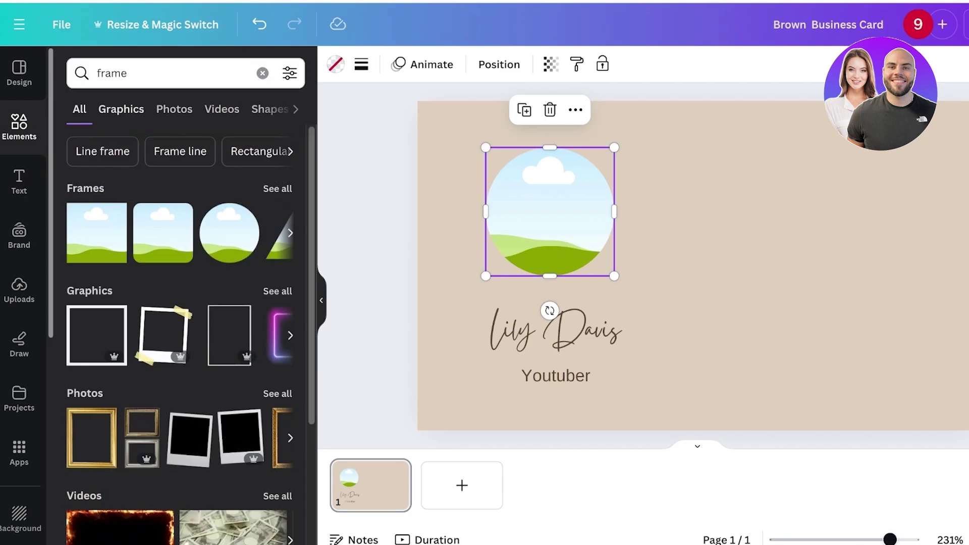
Drop a 'model' photo from Elements into the circle frame and shift it lower inside.
{"action": "left_click", "coordinate": [172, 73]}
{"action": "left_click", "coordinate": [262, 74]}
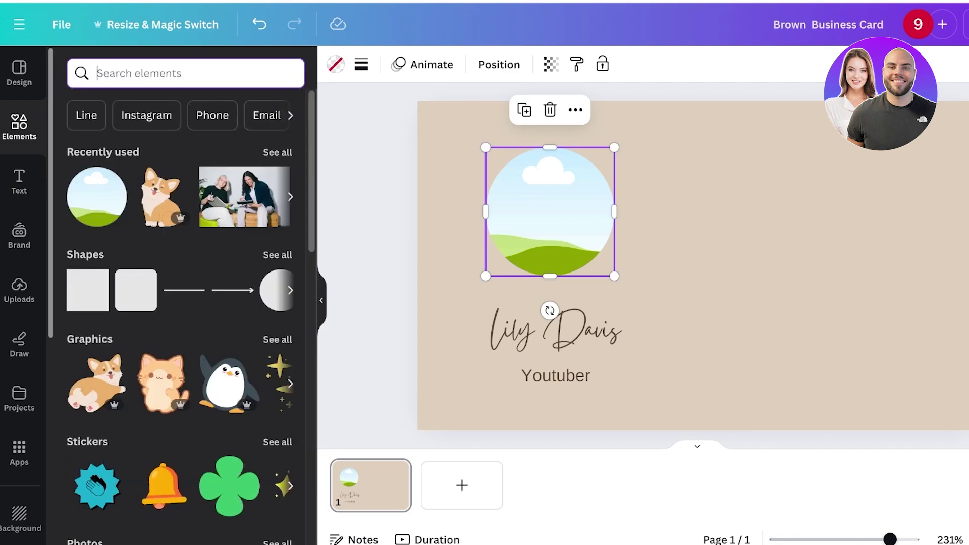
{"action": "type", "text": "model"}
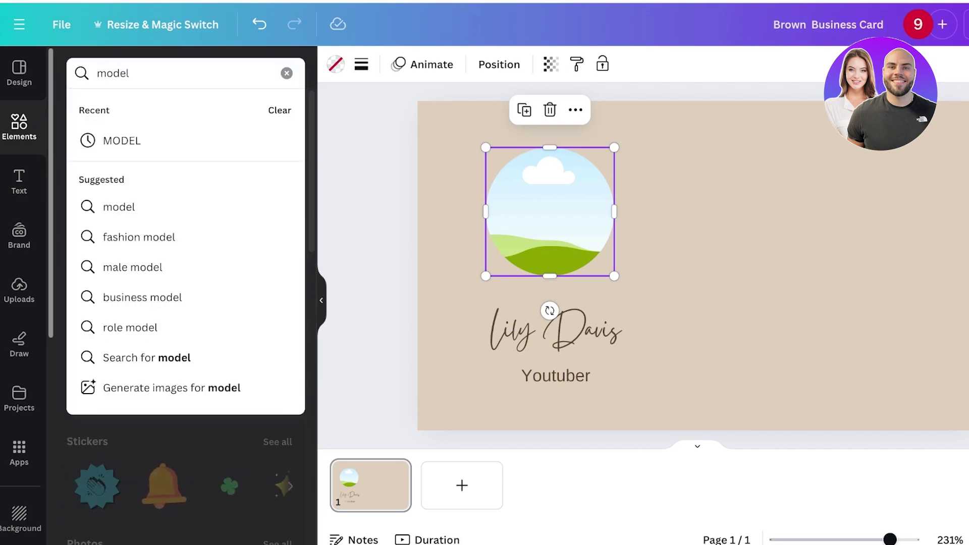
{"action": "key", "text": "Return"}
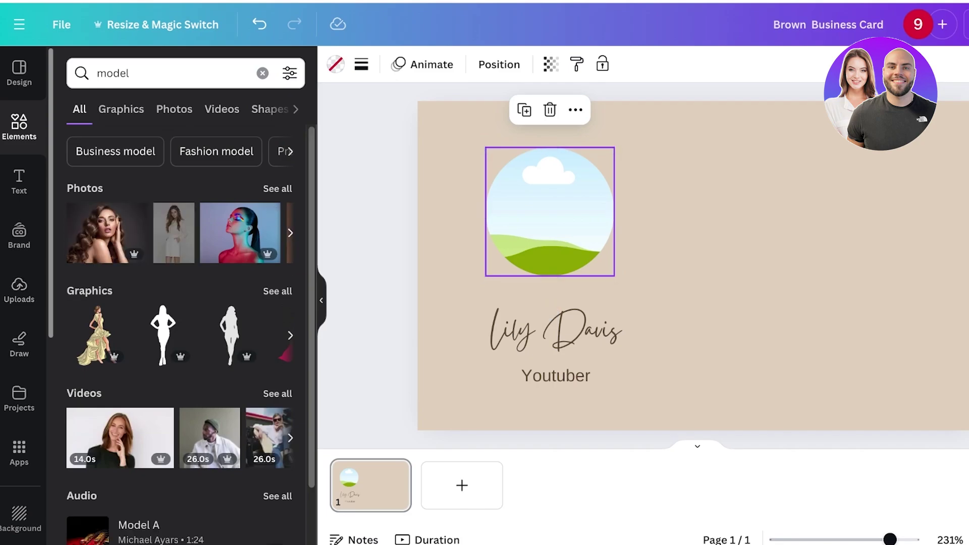
{"action": "left_click_drag", "start_coordinate": [174, 232], "coordinate": [550, 239]}
{"action": "double_click", "coordinate": [549, 212]}
{"action": "left_click", "coordinate": [550, 292]}
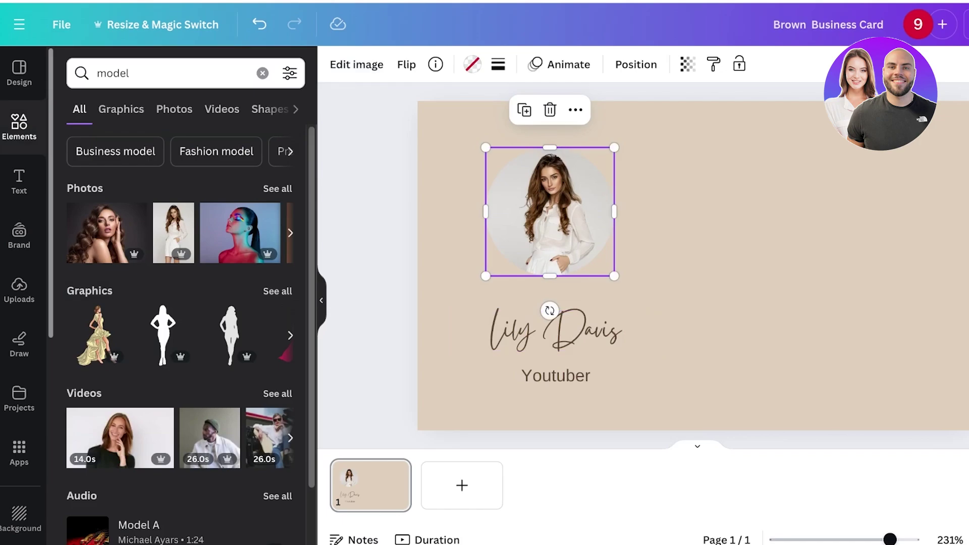
{"action": "double_click", "coordinate": [549, 211]}
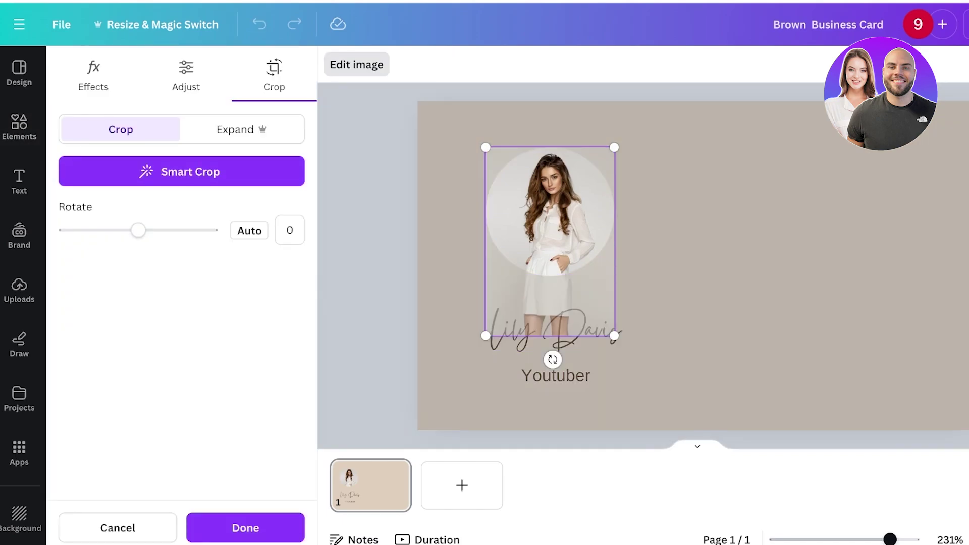
{"action": "key", "text": "Escape"}
{"action": "key", "text": "Escape"}
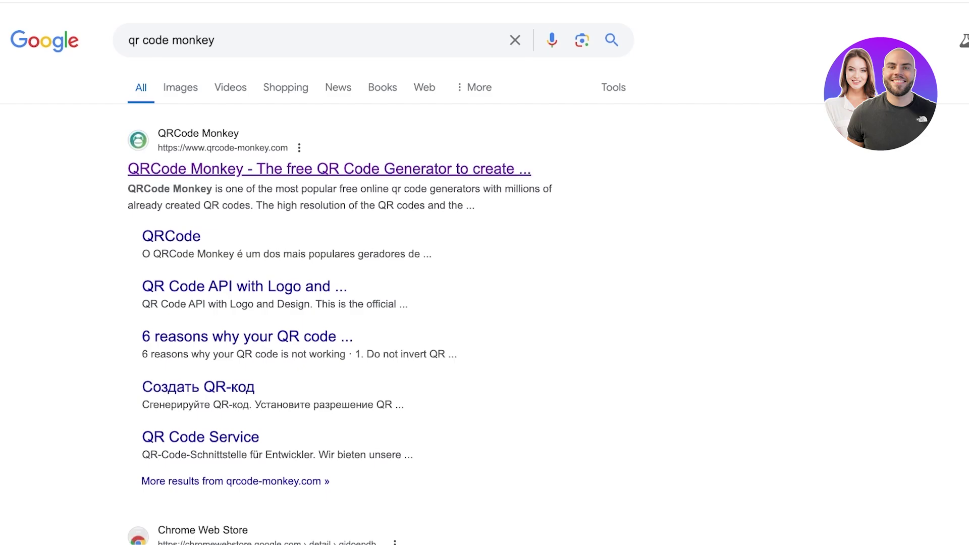
Open QRCode Monkey, choose the vCard type and keep Version 3.
{"action": "left_click", "coordinate": [329, 169]}
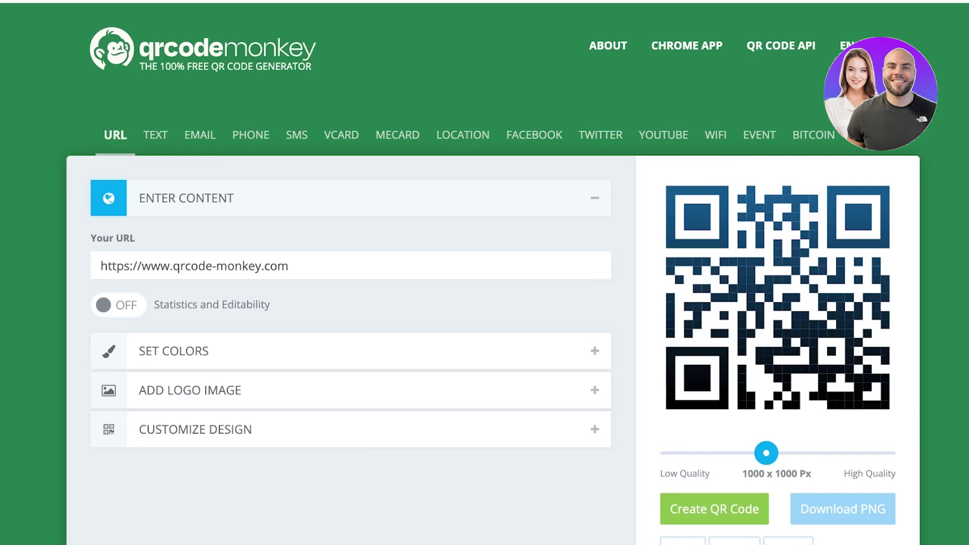
{"action": "scroll", "coordinate": [485, 273], "scroll_direction": "down", "scroll_amount": 1}
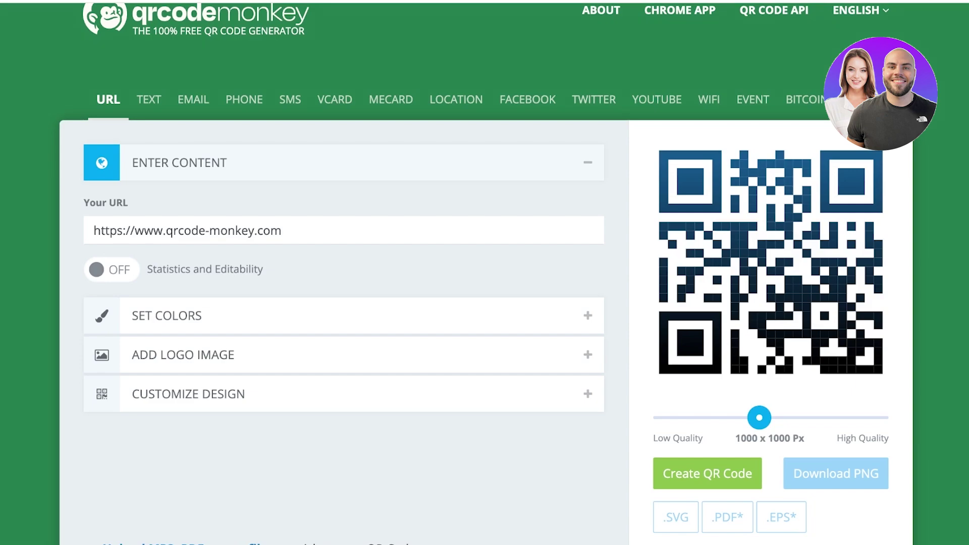
{"action": "scroll", "coordinate": [484, 272], "scroll_direction": "up", "scroll_amount": 1}
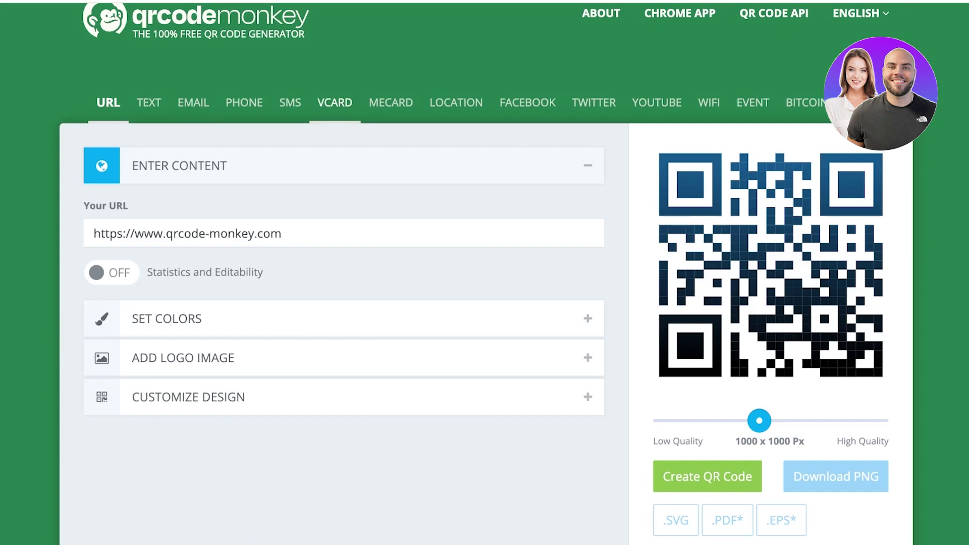
{"action": "left_click", "coordinate": [335, 102]}
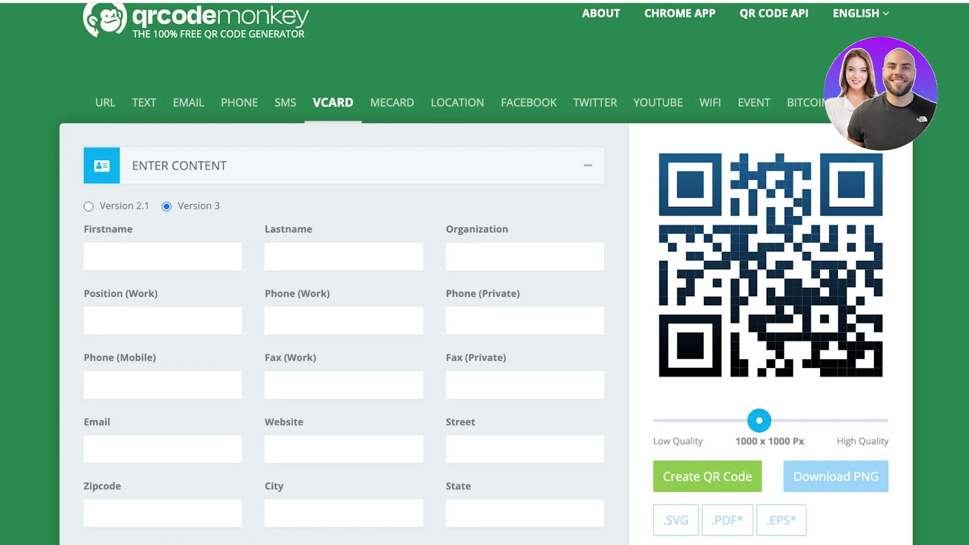
{"action": "scroll", "coordinate": [485, 303], "scroll_direction": "down", "scroll_amount": 1}
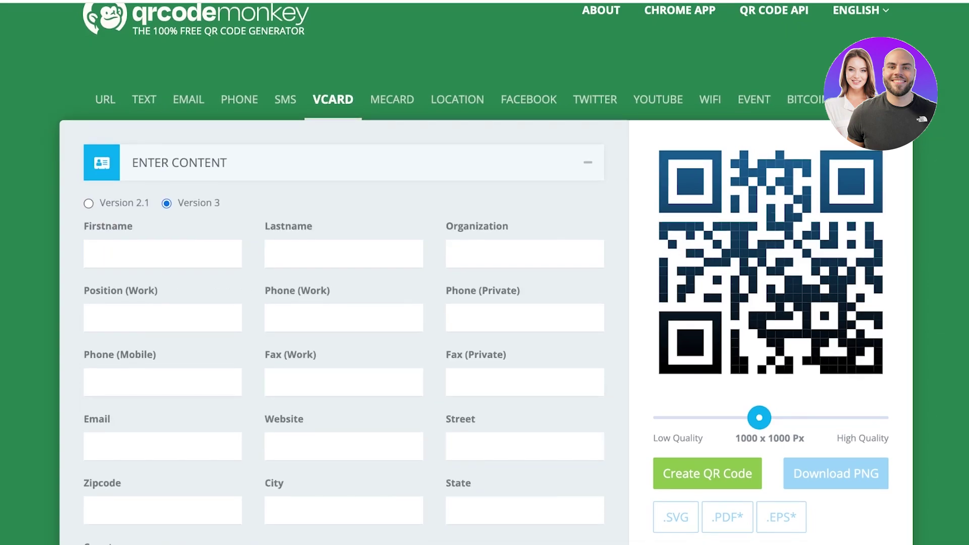
{"action": "left_click", "coordinate": [88, 203]}
{"action": "left_click", "coordinate": [166, 204]}
{"action": "scroll", "coordinate": [485, 302], "scroll_direction": "down", "scroll_amount": 3}
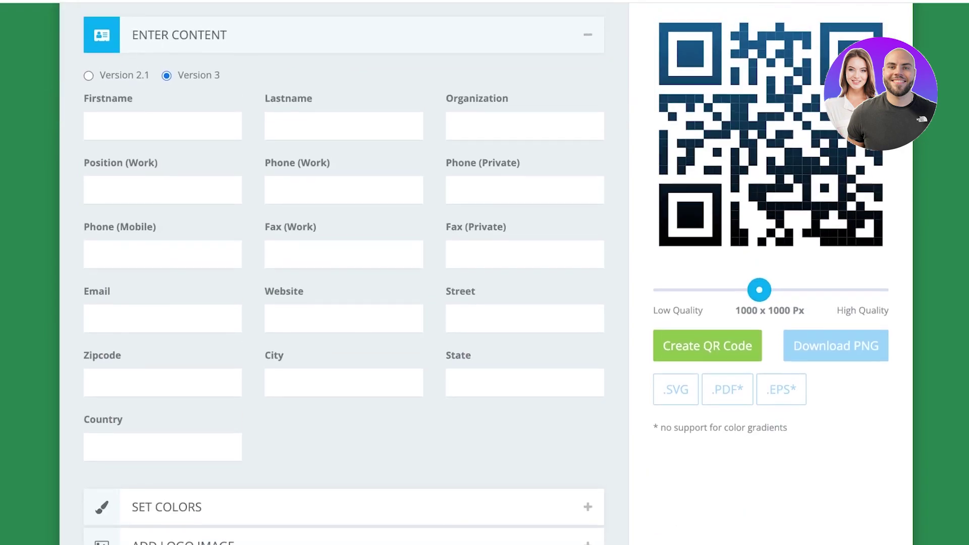
{"action": "scroll", "coordinate": [484, 272], "scroll_direction": "up", "scroll_amount": 1}
Enter the contact's first and last name and organization 'Meraki'.
{"action": "left_click", "coordinate": [163, 154]}
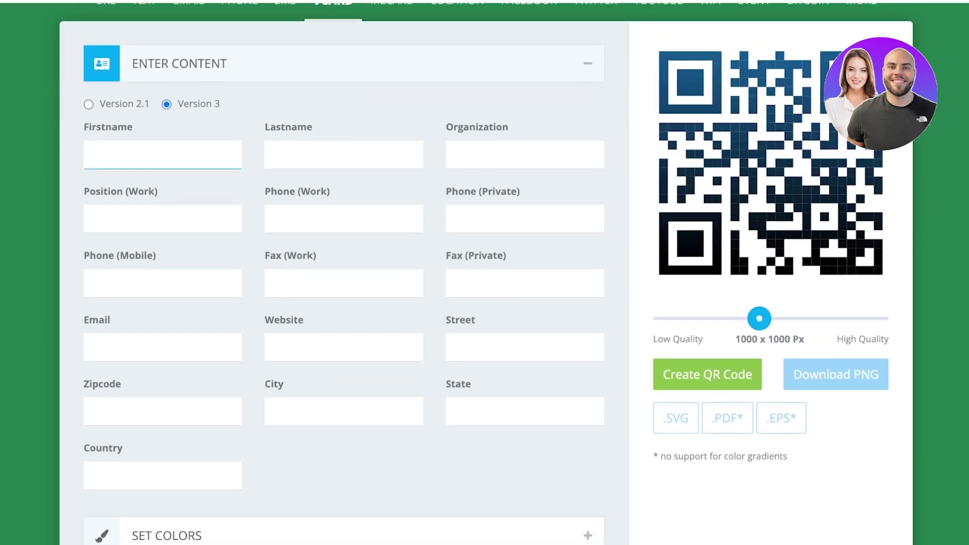
{"action": "type", "text": "A"}
{"action": "key", "text": "BackSpace"}
{"action": "left_click", "coordinate": [343, 155]}
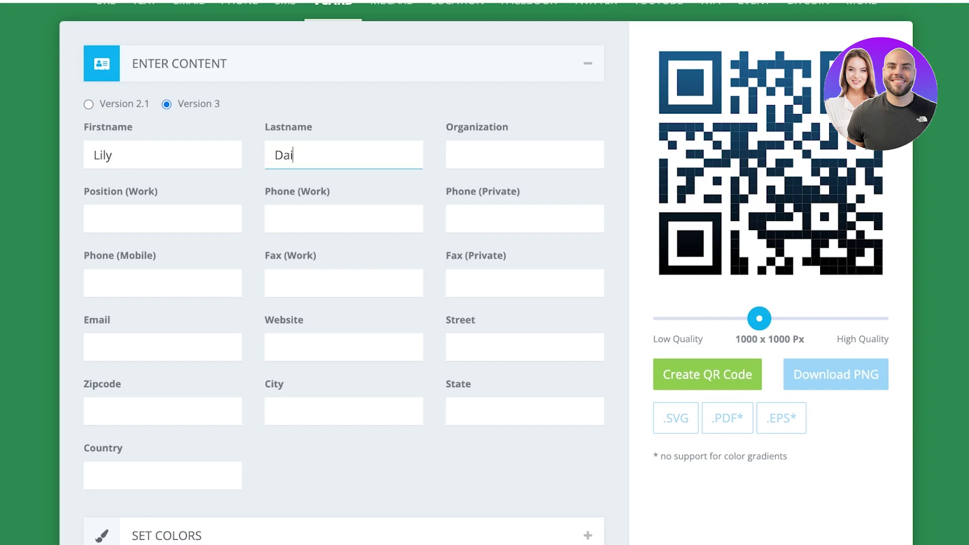
{"action": "left_click", "coordinate": [455, 155]}
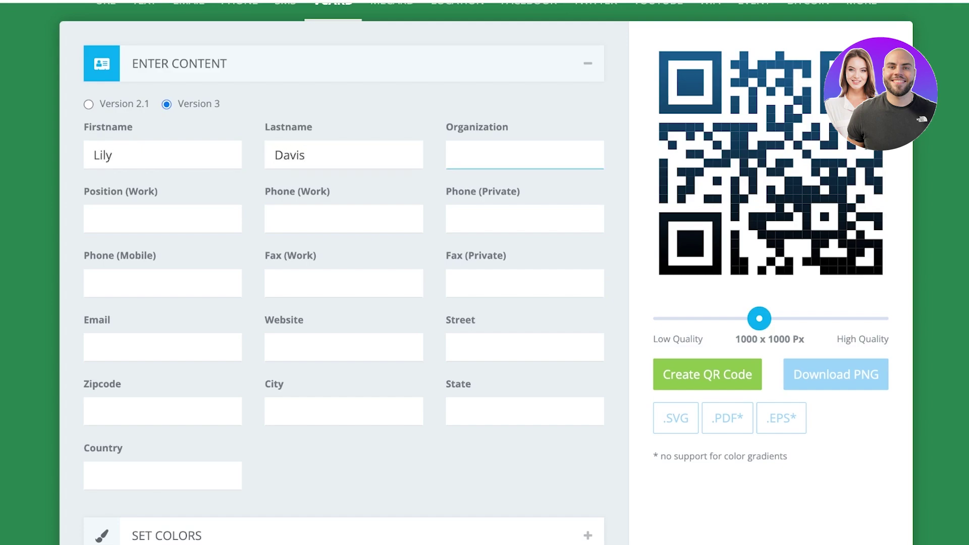
{"action": "type", "text": "Meraki"}
Fill in position 'CEO', the work and private phone numbers, and the contact's e-mail.
{"action": "left_click", "coordinate": [96, 219]}
{"action": "type", "text": "CEO"}
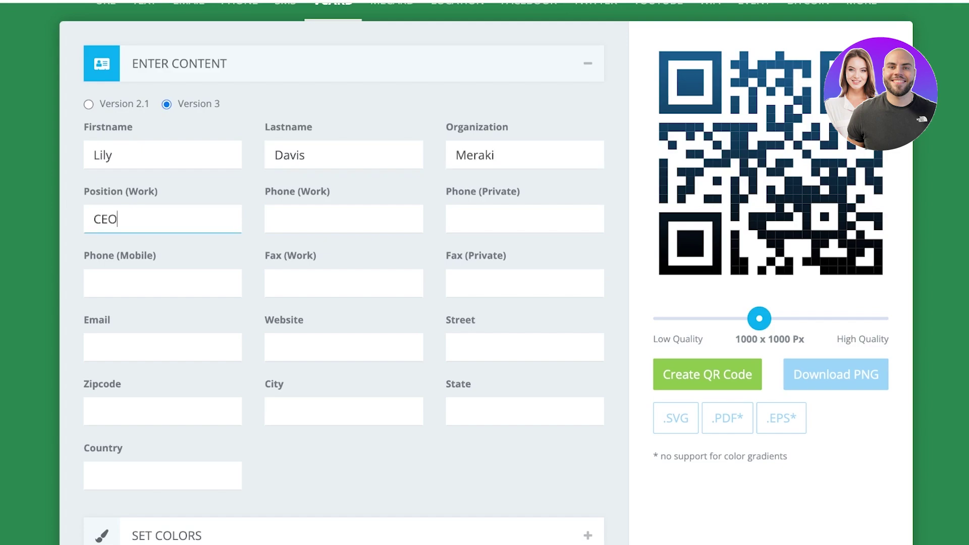
{"action": "left_click", "coordinate": [303, 219]}
{"action": "type", "text": "40692124"}
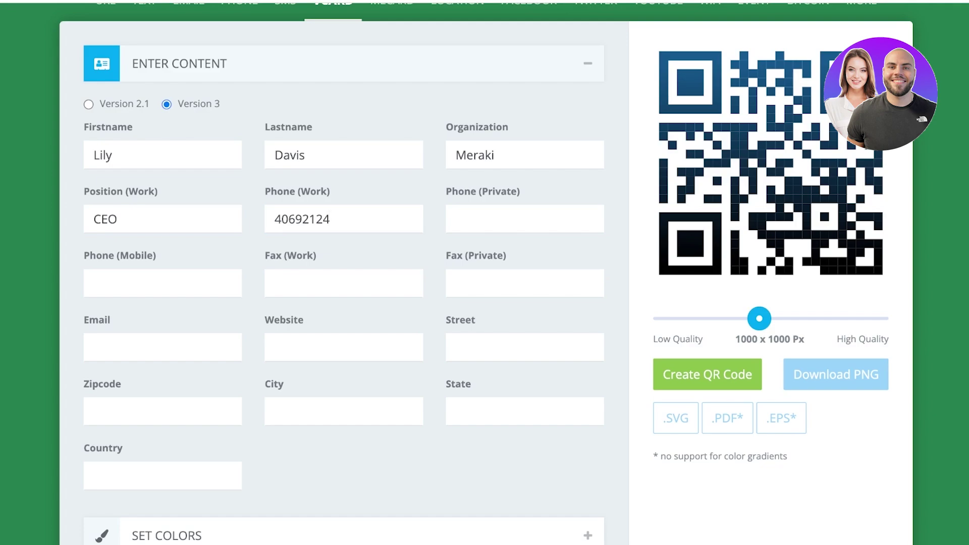
{"action": "left_click", "coordinate": [524, 218]}
{"action": "type", "text": "342342"}
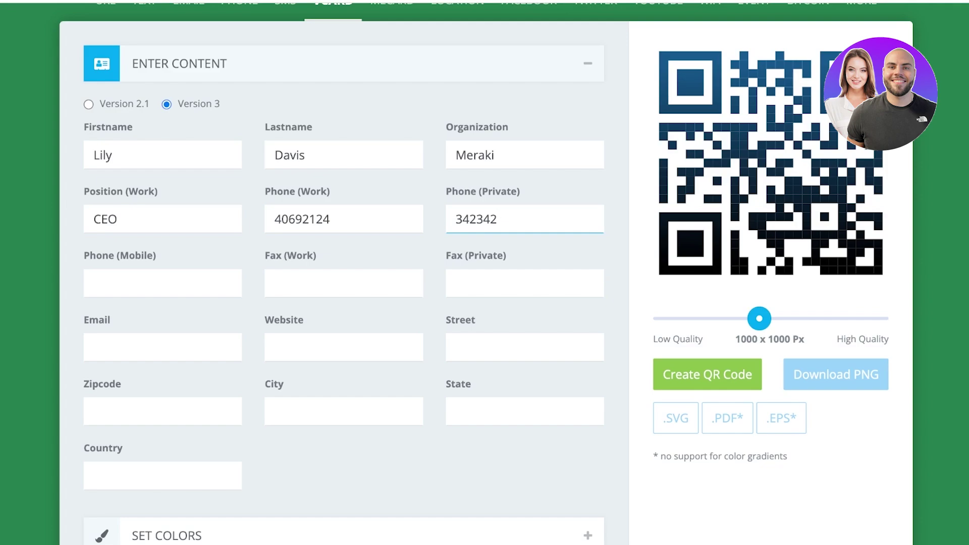
{"action": "scroll", "coordinate": [485, 273], "scroll_direction": "down", "scroll_amount": 1}
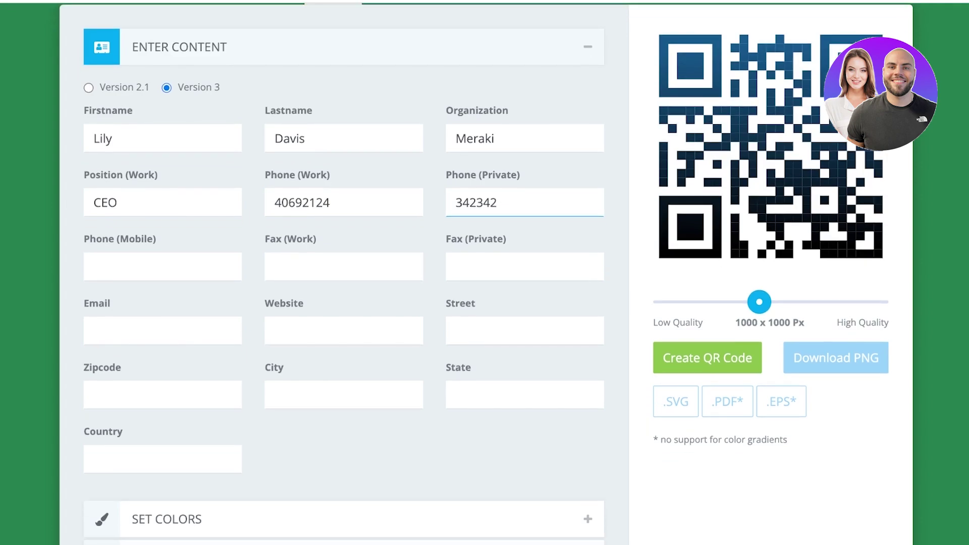
{"action": "left_click", "coordinate": [162, 330]}
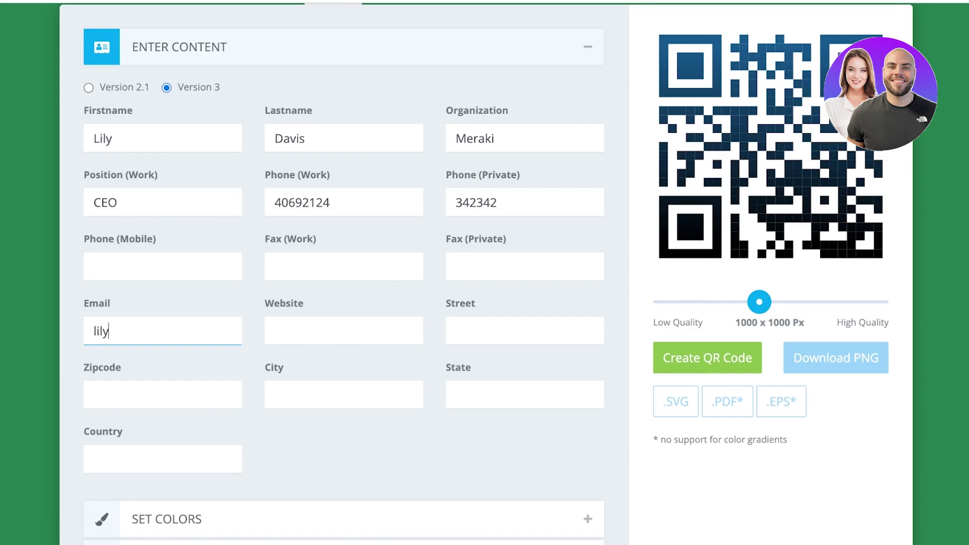
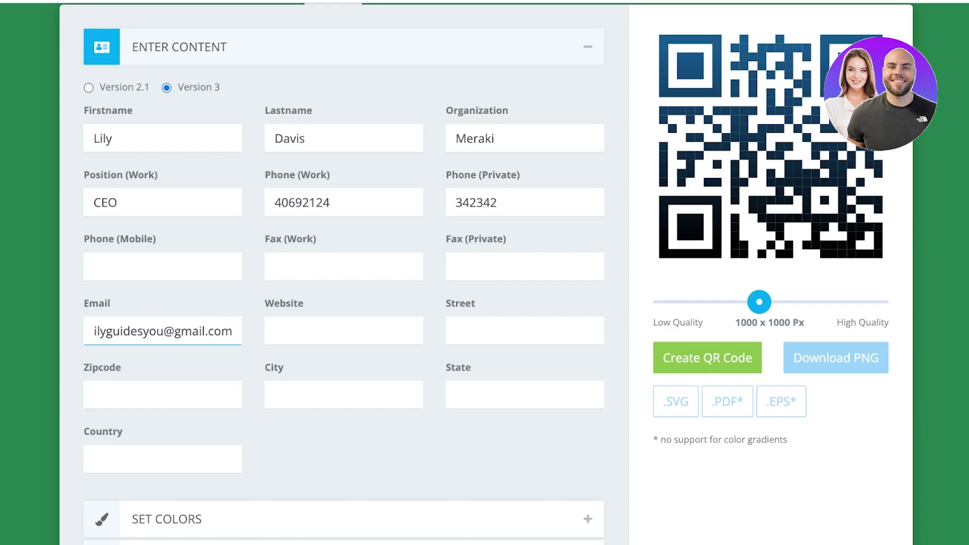
{"action": "left_click", "coordinate": [275, 331]}
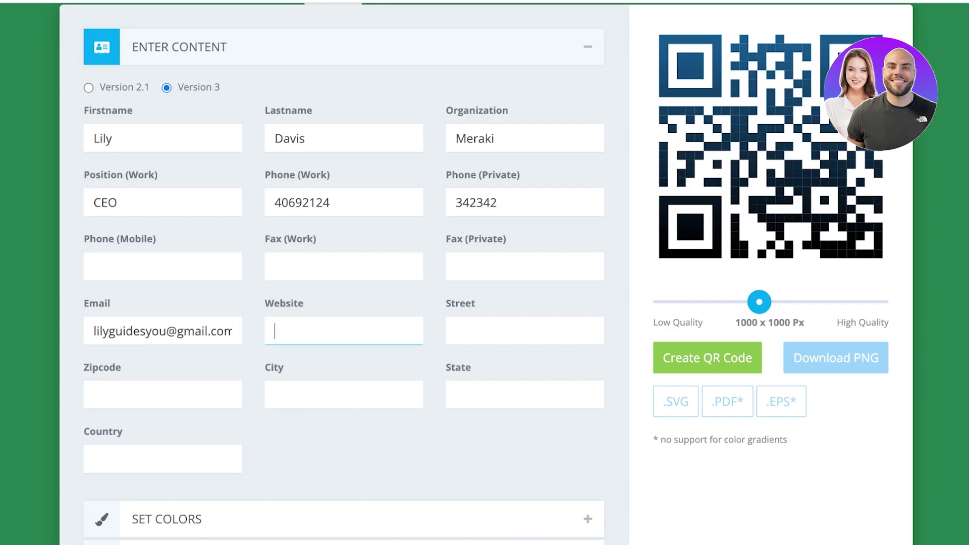
Expand SET COLORS to view the foreground and background colours, then collapse the panels.
{"action": "scroll", "coordinate": [343, 273], "scroll_direction": "down", "scroll_amount": 3}
{"action": "left_click", "coordinate": [167, 363]}
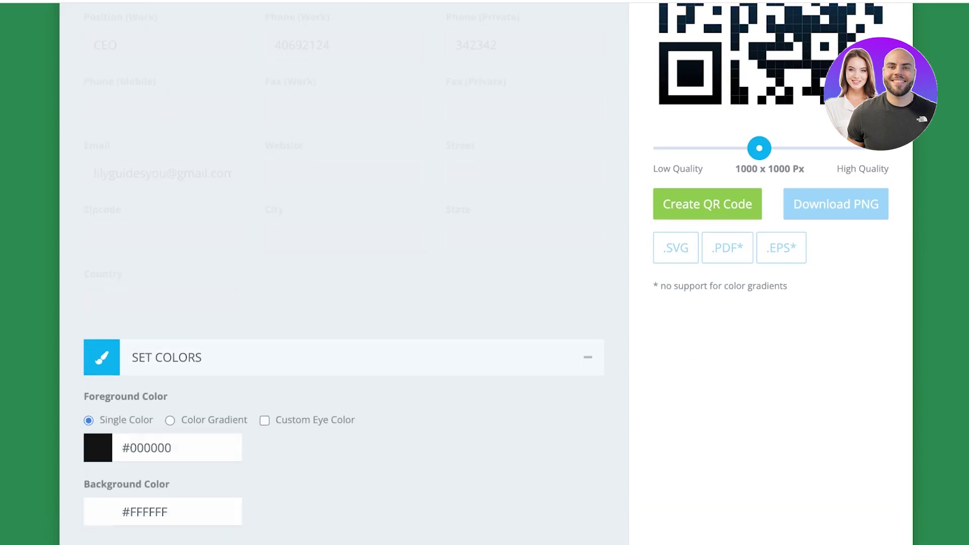
{"action": "scroll", "coordinate": [475, 272], "scroll_direction": "up", "scroll_amount": 4}
{"action": "left_click", "coordinate": [180, 153]}
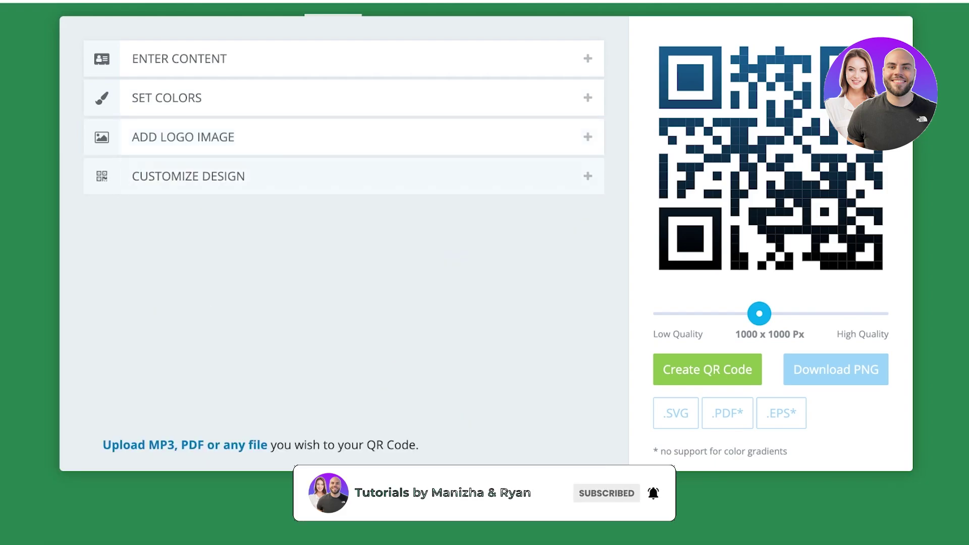
In Customize Design, try the circular eye frame shape, then revert to the square one.
{"action": "scroll", "coordinate": [158, 403], "scroll_direction": "down", "scroll_amount": 3}
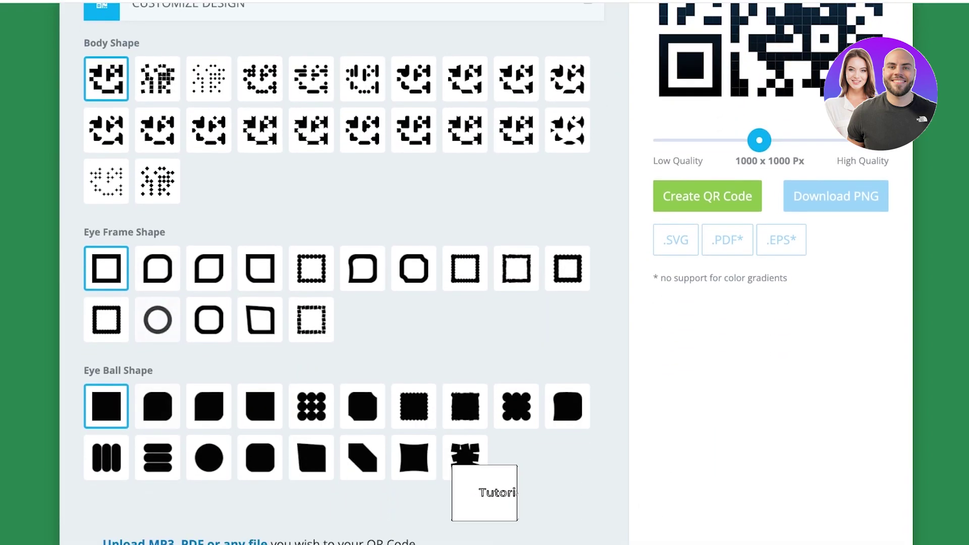
{"action": "left_click", "coordinate": [157, 323]}
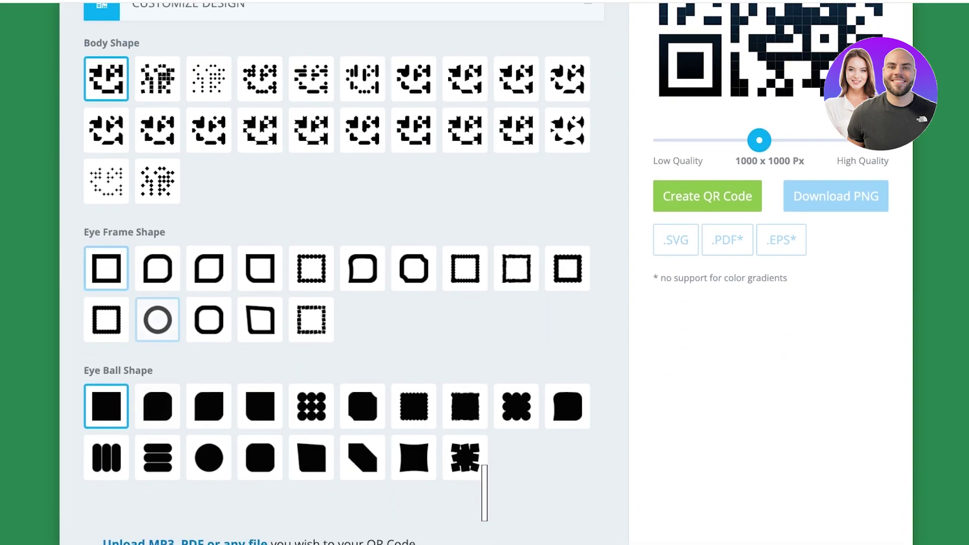
{"action": "scroll", "coordinate": [484, 272], "scroll_direction": "up", "scroll_amount": 1}
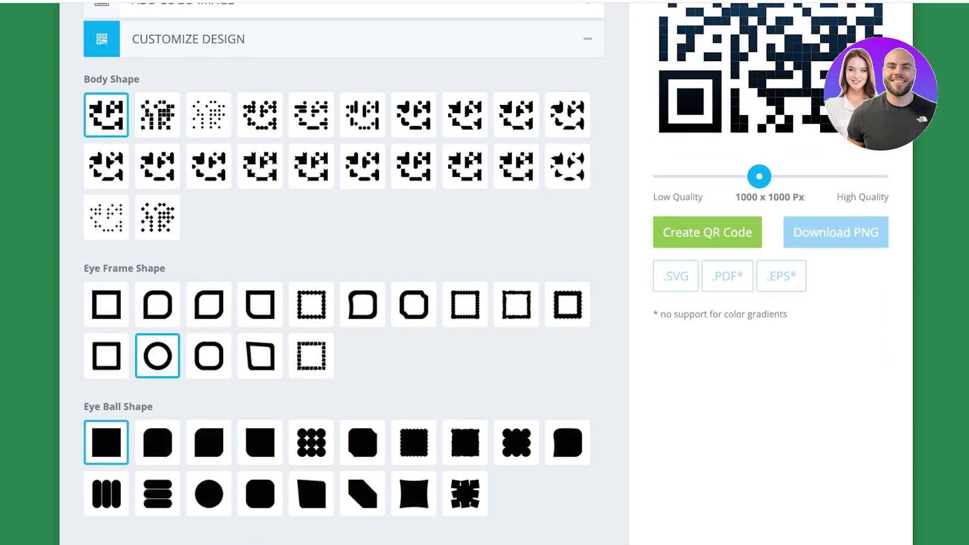
{"action": "scroll", "coordinate": [414, 348], "scroll_direction": "down", "scroll_amount": 3}
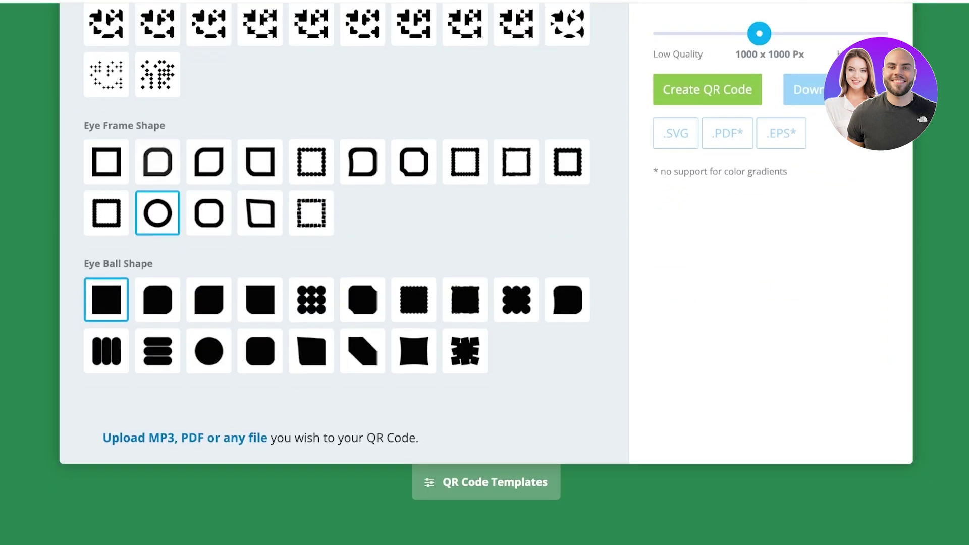
{"action": "scroll", "coordinate": [414, 347], "scroll_direction": "up", "scroll_amount": 2}
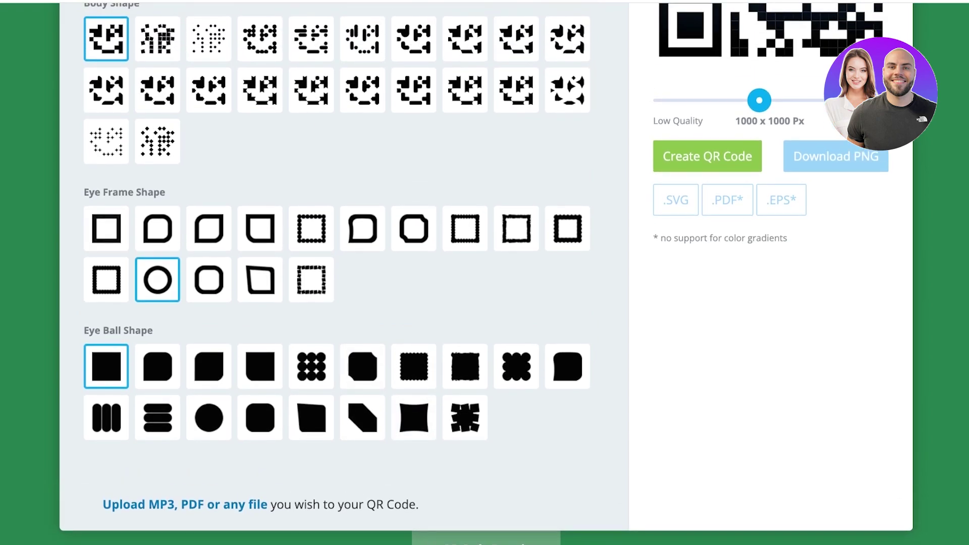
{"action": "left_click", "coordinate": [106, 228]}
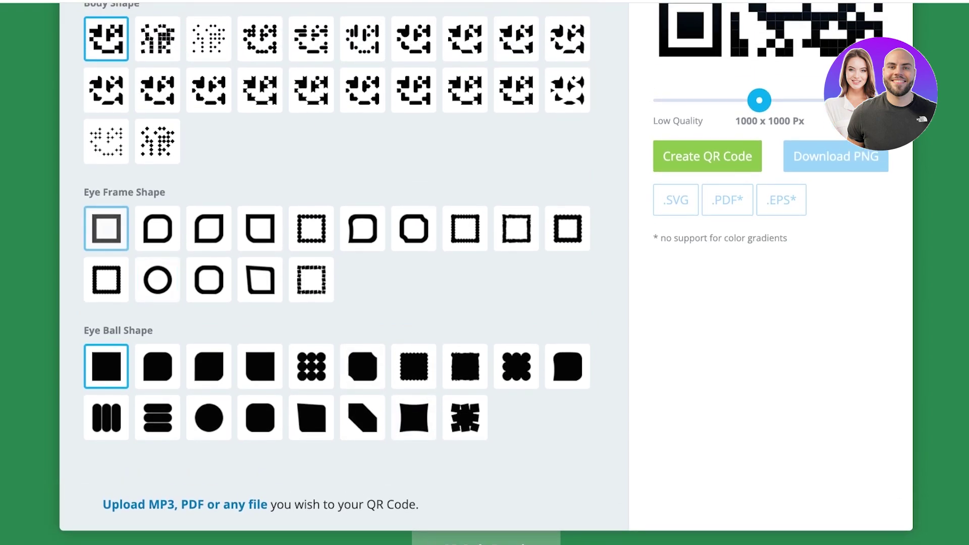
{"action": "scroll", "coordinate": [414, 347], "scroll_direction": "up", "scroll_amount": 6}
{"action": "scroll", "coordinate": [414, 347], "scroll_direction": "down", "scroll_amount": 1}
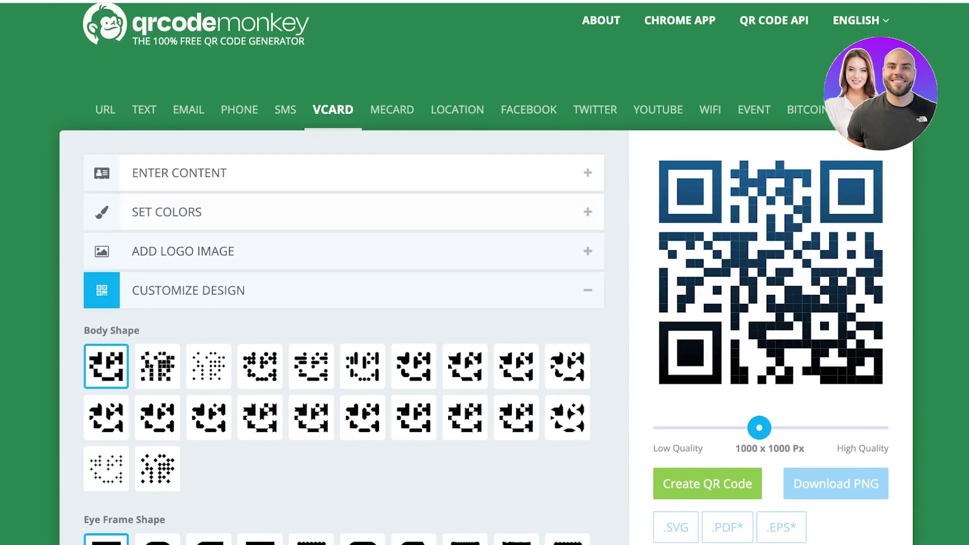
{"action": "scroll", "coordinate": [414, 347], "scroll_direction": "down", "scroll_amount": 3}
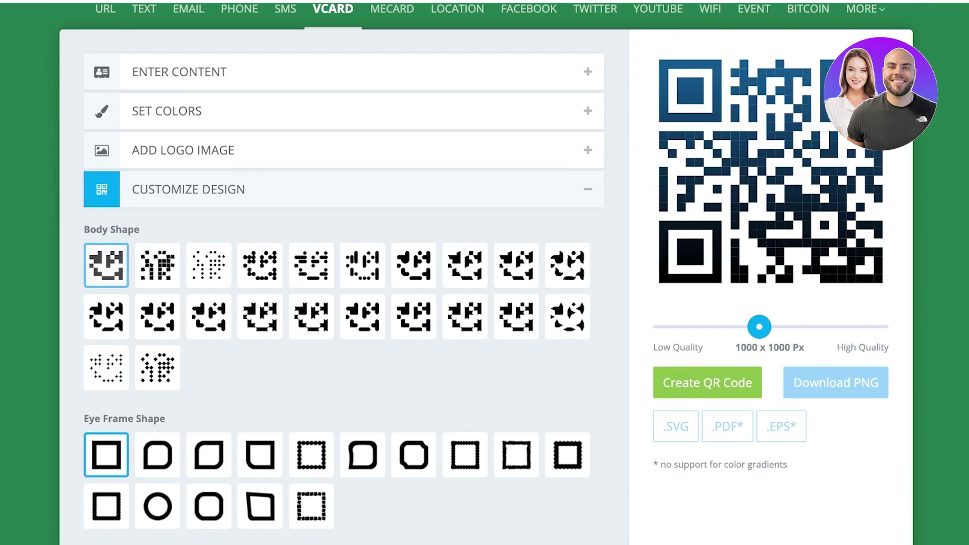
{"action": "scroll", "coordinate": [413, 347], "scroll_direction": "down", "scroll_amount": 2}
{"action": "scroll", "coordinate": [414, 347], "scroll_direction": "up", "scroll_amount": 4}
{"action": "scroll", "coordinate": [414, 348], "scroll_direction": "down", "scroll_amount": 3}
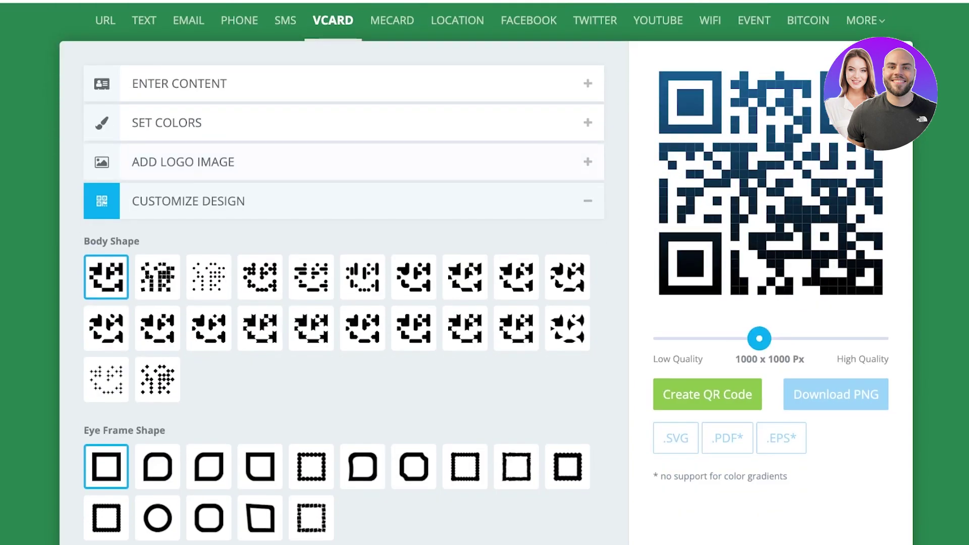
Generate the purple QR code and download it as a 1000 x 1000 PNG.
{"action": "left_click", "coordinate": [707, 394]}
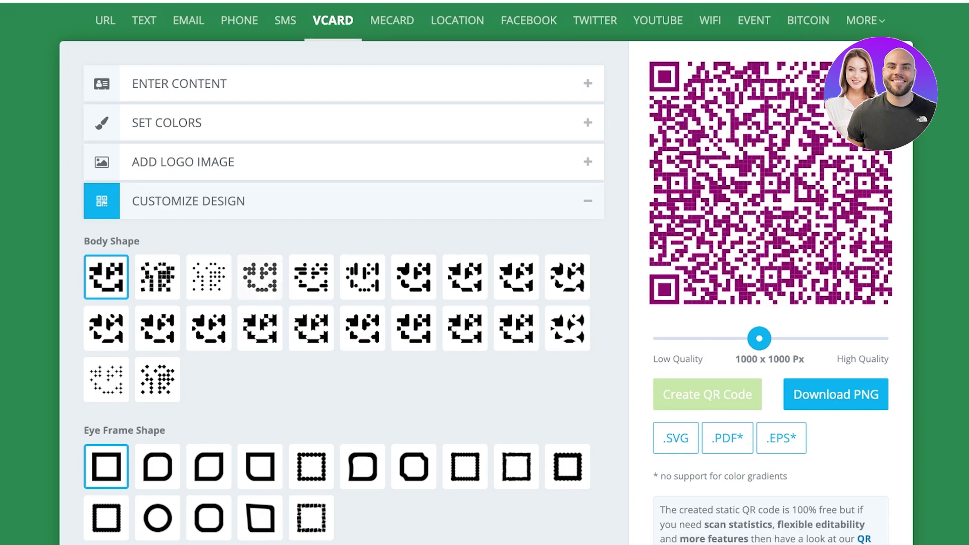
{"action": "scroll", "coordinate": [484, 272], "scroll_direction": "down", "scroll_amount": 3}
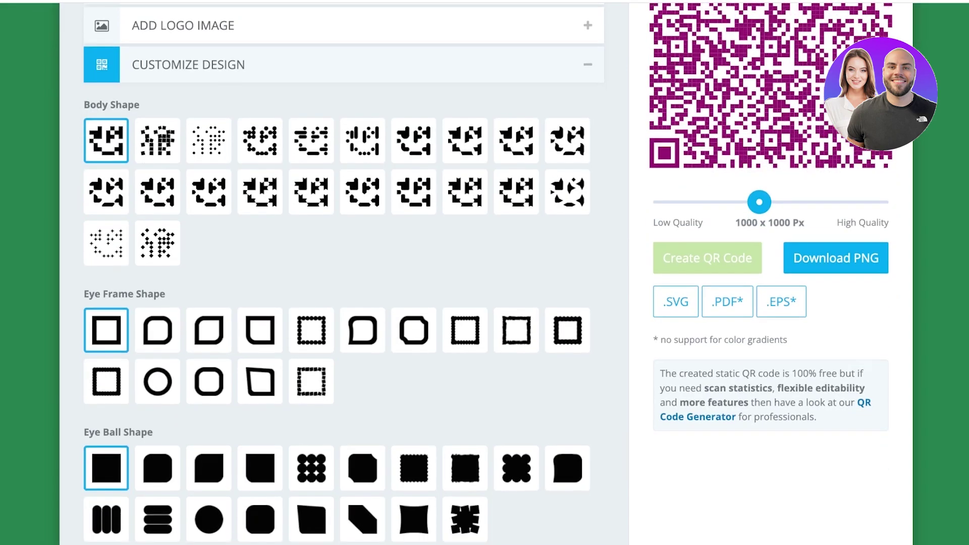
{"action": "scroll", "coordinate": [485, 273], "scroll_direction": "up", "scroll_amount": 5}
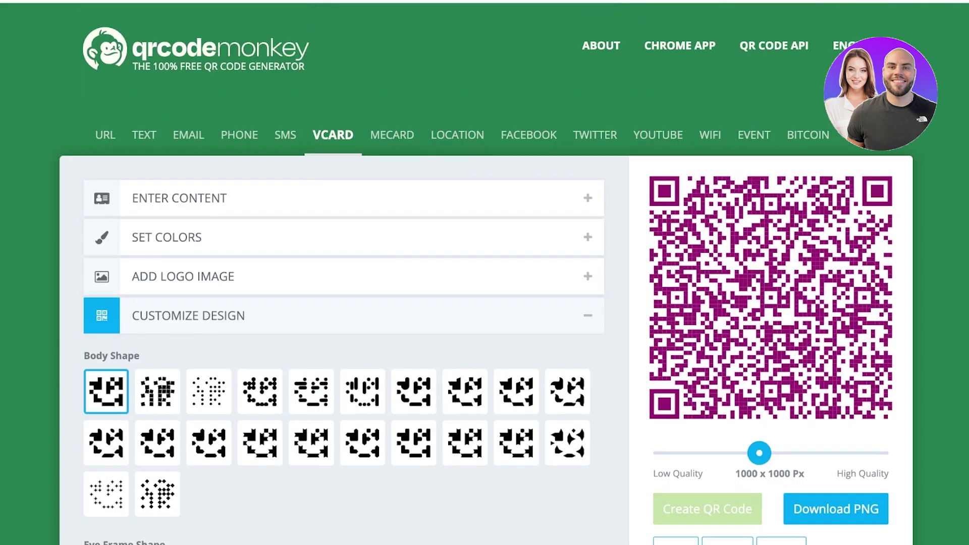
{"action": "scroll", "coordinate": [484, 272], "scroll_direction": "down", "scroll_amount": 4}
{"action": "scroll", "coordinate": [484, 272], "scroll_direction": "up", "scroll_amount": 1}
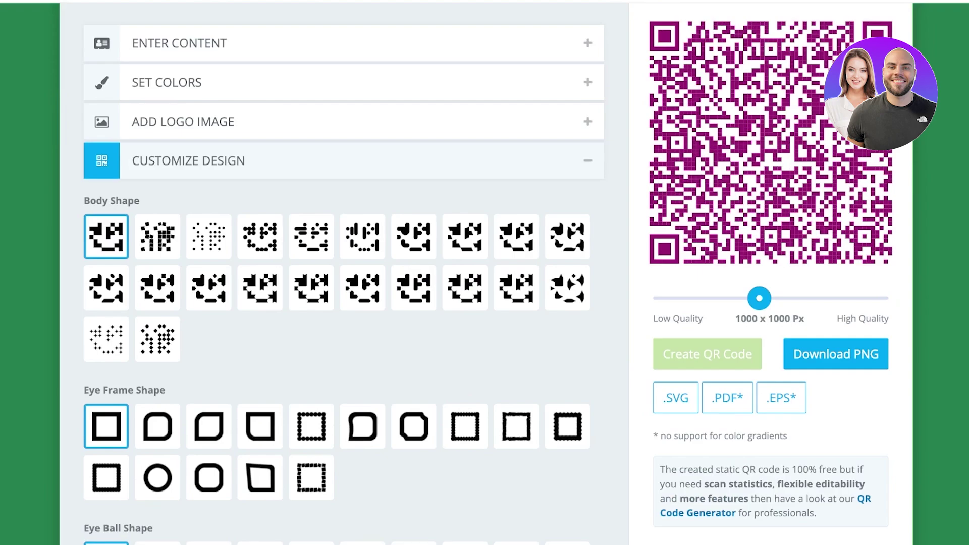
{"action": "left_click", "coordinate": [835, 354]}
{"action": "left_click", "coordinate": [836, 354]}
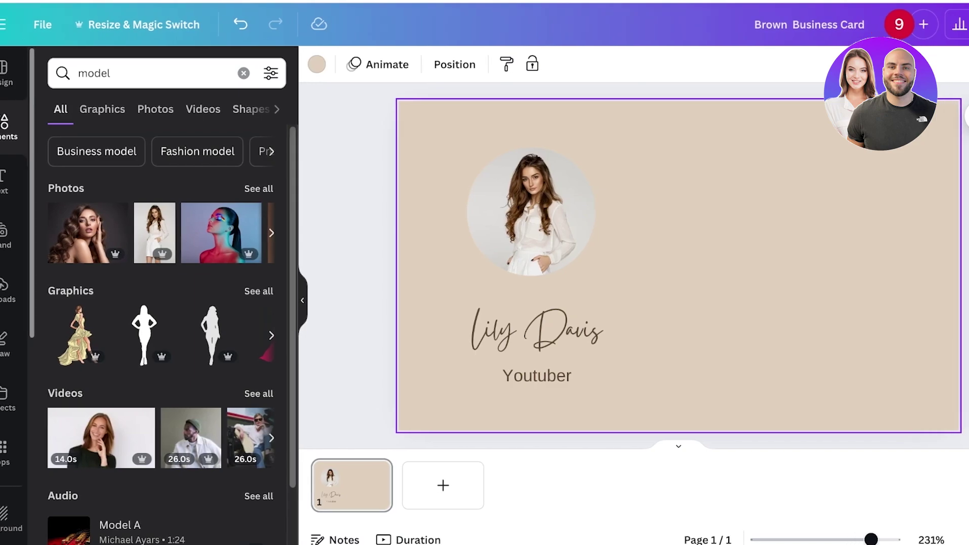
Add the uploaded QR code image to the card, enlarged and placed at right.
{"action": "left_click", "coordinate": [20, 287]}
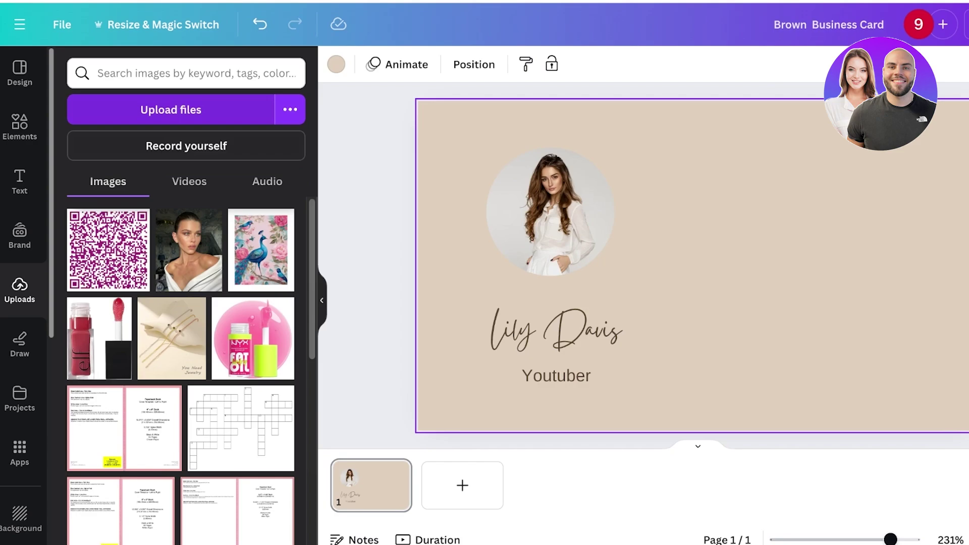
{"action": "left_click", "coordinate": [108, 250]}
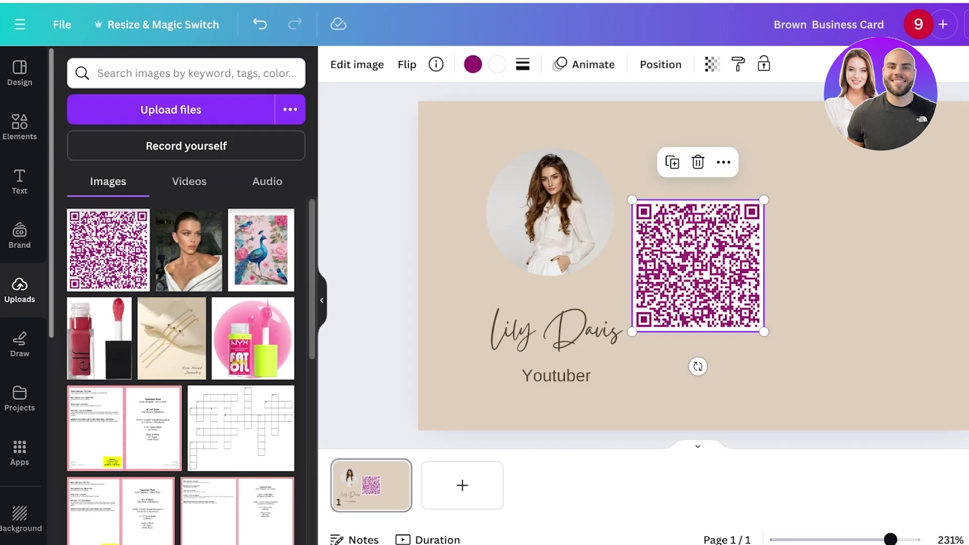
{"action": "left_click_drag", "start_coordinate": [697, 263], "coordinate": [819, 239]}
{"action": "left_click_drag", "start_coordinate": [752, 173], "coordinate": [705, 123]}
{"action": "left_click_drag", "start_coordinate": [793, 213], "coordinate": [839, 302]}
Change the 'Youtuber' title to 'Meraki CEO' and nudge the QR code up-left.
{"action": "left_click", "coordinate": [556, 376]}
{"action": "double_click", "coordinate": [556, 375]}
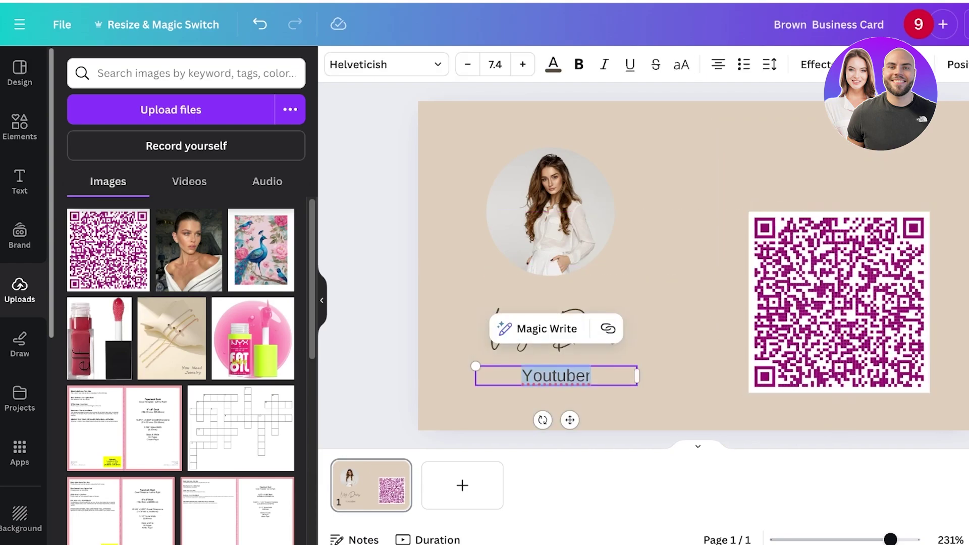
{"action": "type", "text": "Meraki CEO"}
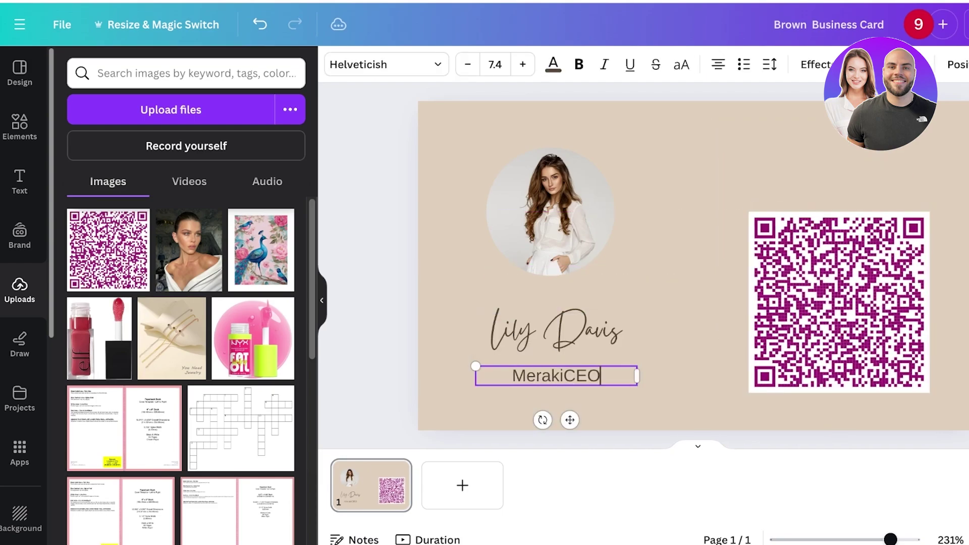
{"action": "key", "text": "BackSpace"}
{"action": "key", "text": "BackSpace"}
{"action": "key", "text": "BackSpace"}
{"action": "type", "text": "CEO"}
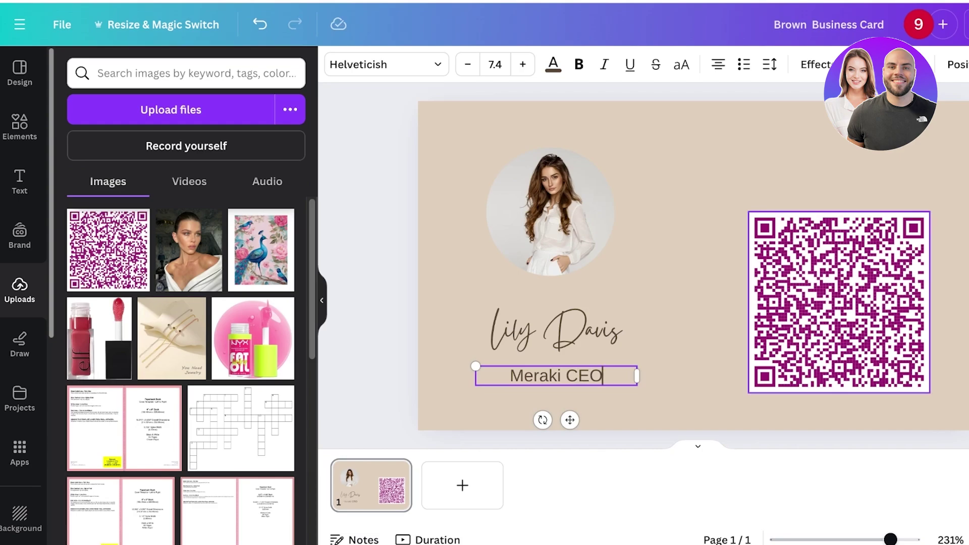
{"action": "left_click_drag", "start_coordinate": [839, 303], "coordinate": [824, 224]}
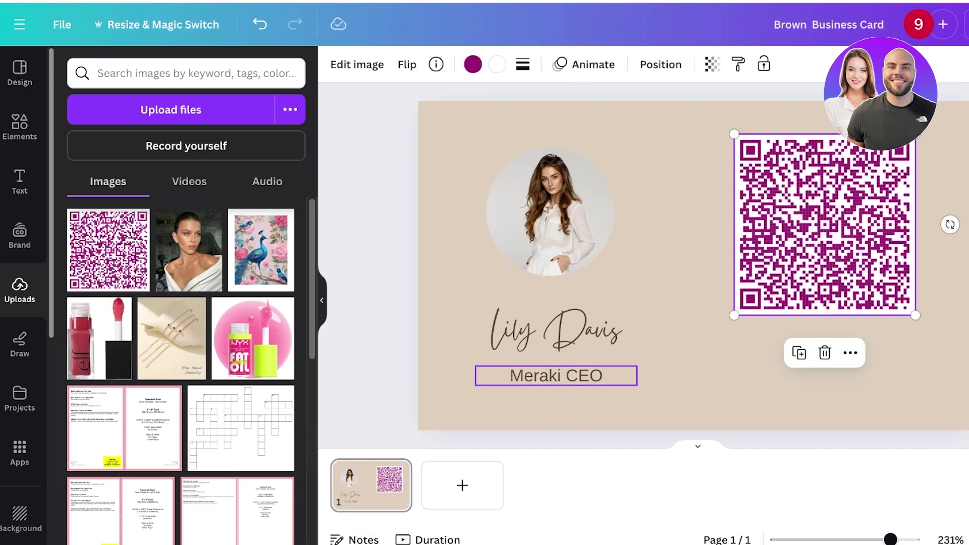
Duplicate the title as the caption 'Scan to get all my info!' beneath the QR code.
{"action": "left_click", "coordinate": [556, 375]}
{"action": "key", "text": "ctrl+d"}
{"action": "key", "text": "Escape"}
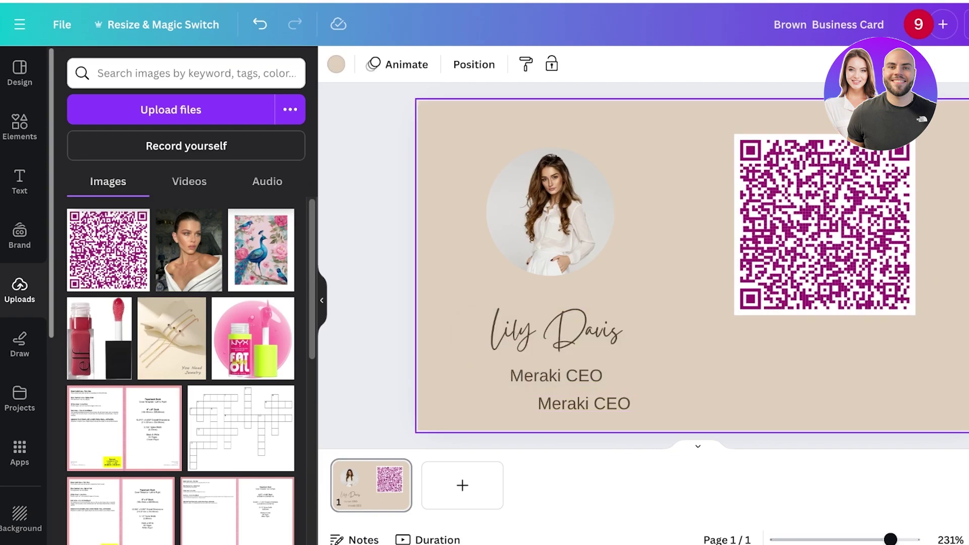
{"action": "left_click_drag", "start_coordinate": [583, 403], "coordinate": [824, 342]}
{"action": "double_click", "coordinate": [825, 343]}
{"action": "type", "text": "Sca"}
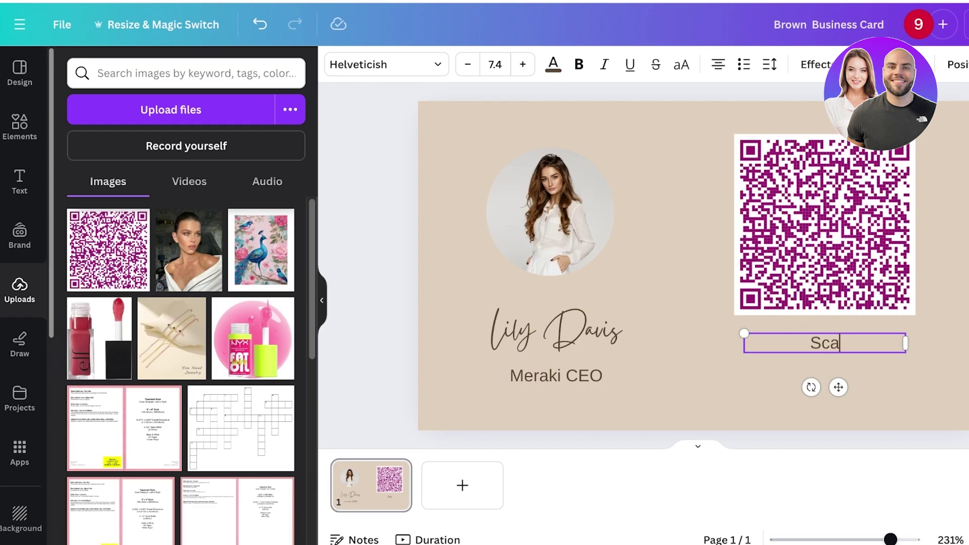
{"action": "type", "text": "n to g"}
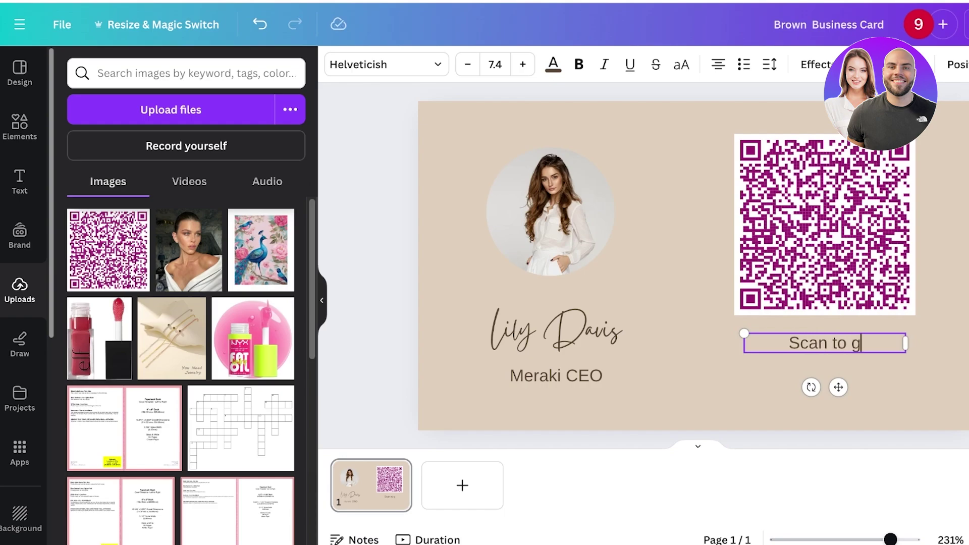
{"action": "type", "text": "et all my info!"}
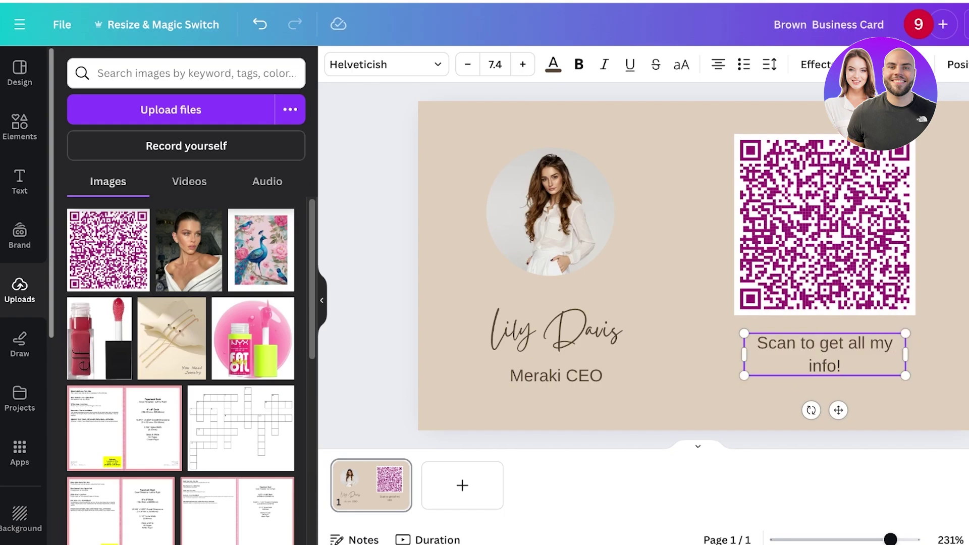
{"action": "key", "text": "Escape"}
{"action": "left_click_drag", "start_coordinate": [824, 354], "coordinate": [824, 374]}
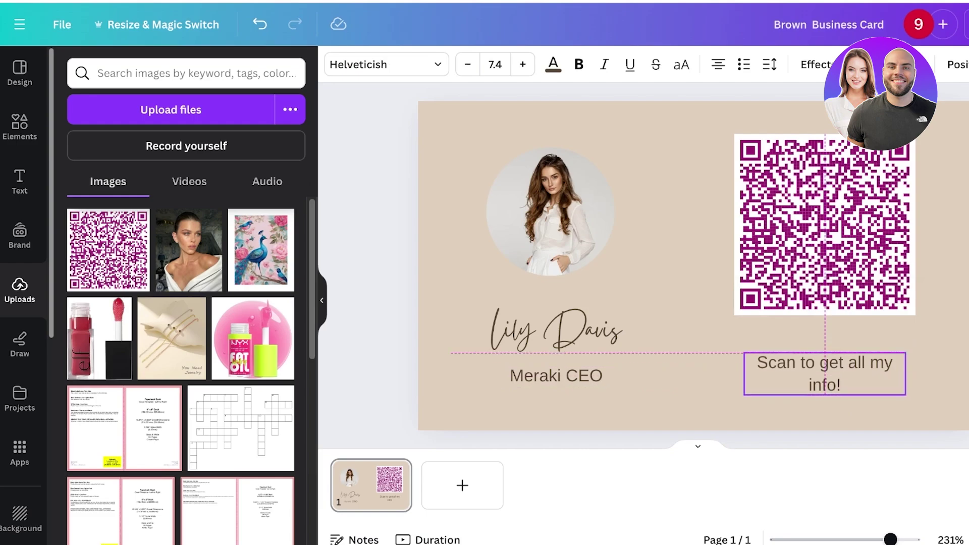
{"action": "key", "text": "Escape"}
{"action": "key", "text": "Escape"}
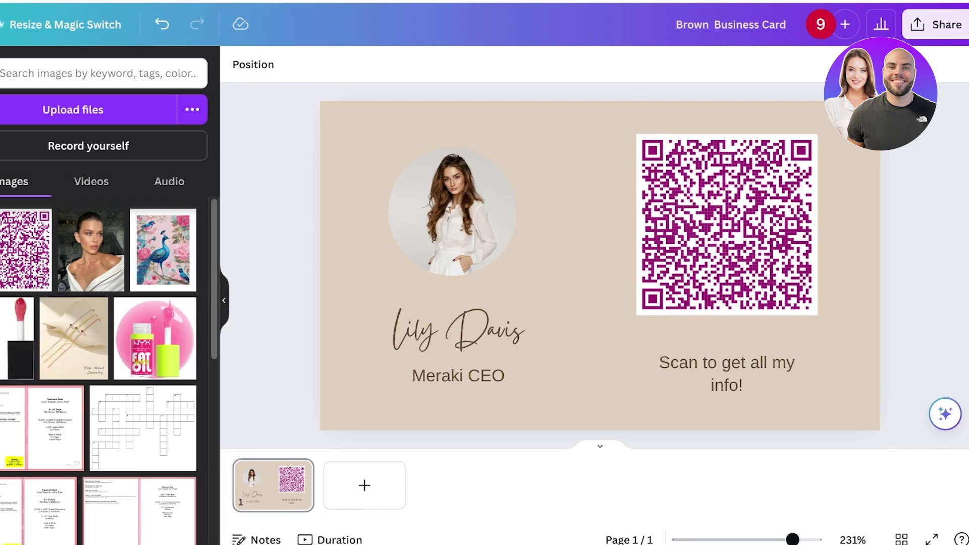
Download the Brown Business Card design with PNG as the file type.
{"action": "left_click", "coordinate": [937, 24]}
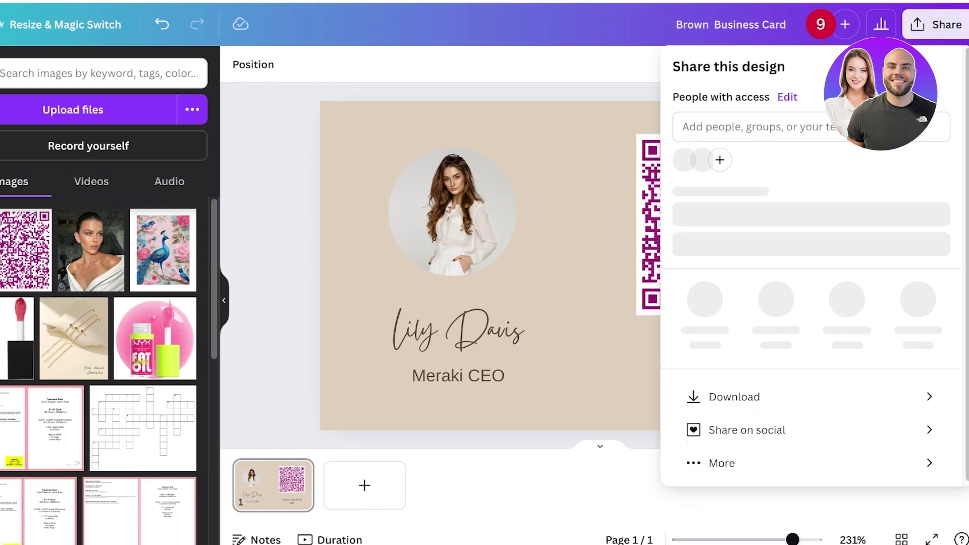
{"action": "left_click", "coordinate": [734, 405]}
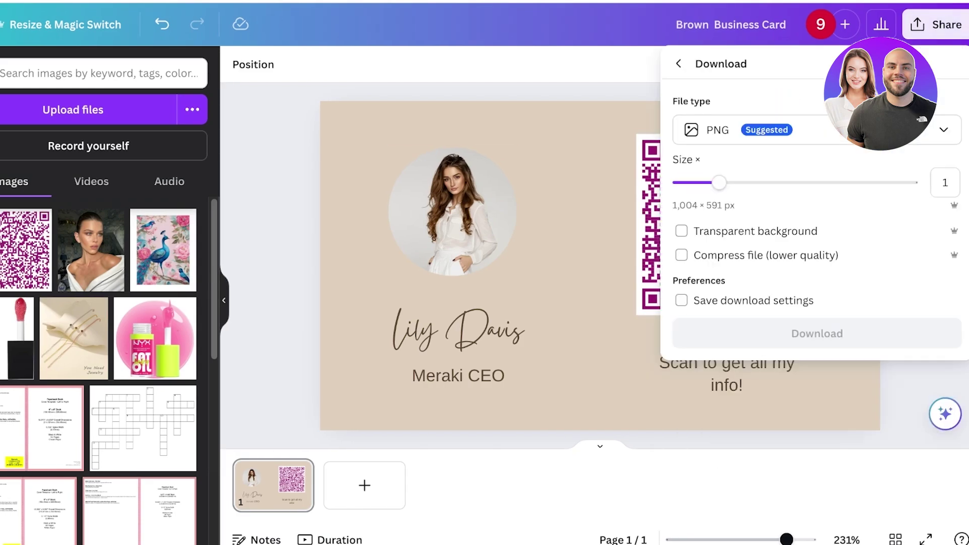
{"action": "left_click", "coordinate": [817, 130]}
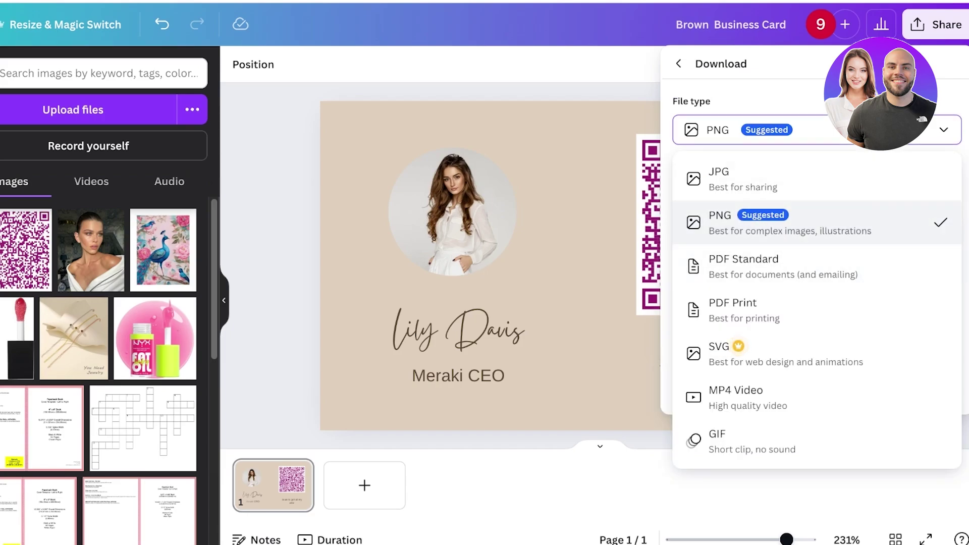
{"action": "left_click", "coordinate": [727, 217]}
{"action": "left_click", "coordinate": [816, 333]}
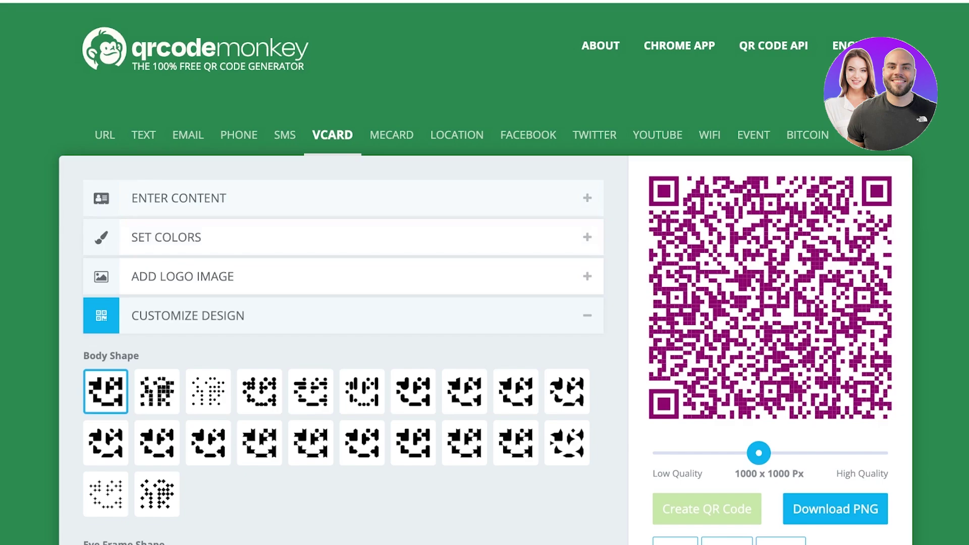
Look through the Facebook and MeCard code types, then return to the filled-in vCard.
{"action": "left_click", "coordinate": [528, 134]}
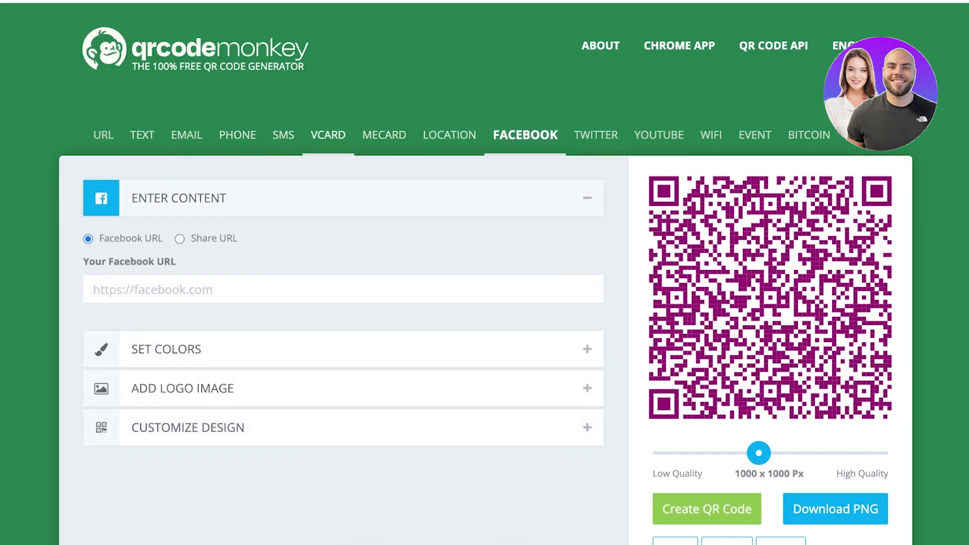
{"action": "left_click", "coordinate": [388, 135]}
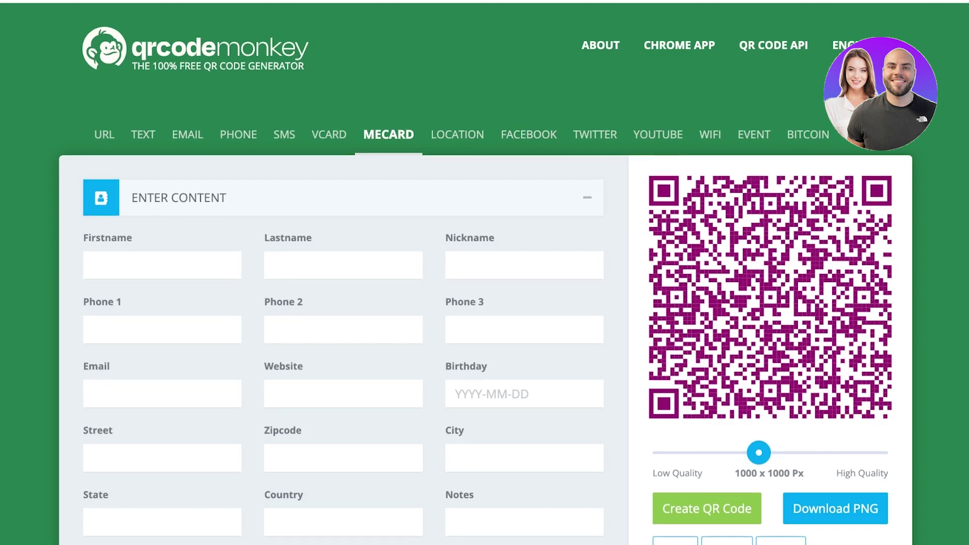
{"action": "scroll", "coordinate": [484, 272], "scroll_direction": "down", "scroll_amount": 4}
{"action": "scroll", "coordinate": [484, 273], "scroll_direction": "up", "scroll_amount": 4}
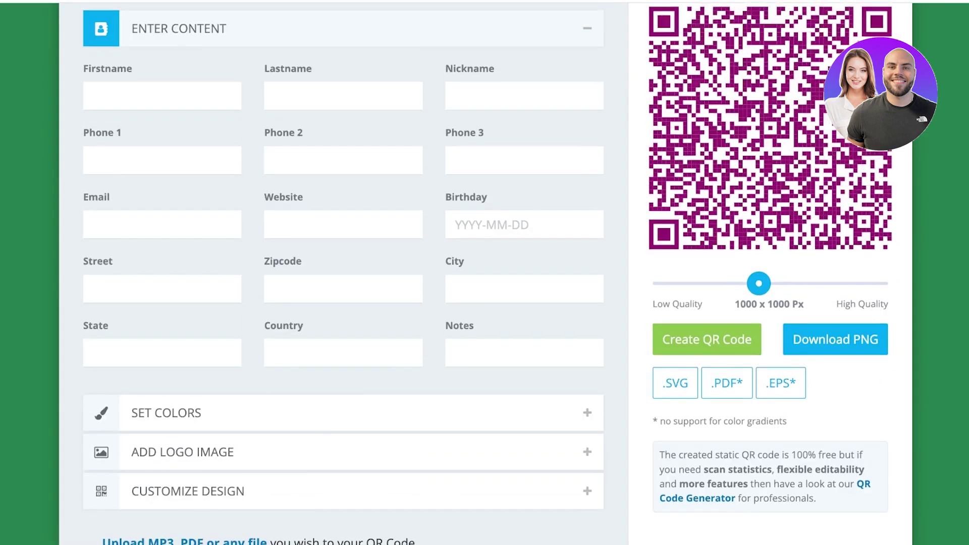
{"action": "left_click", "coordinate": [332, 134]}
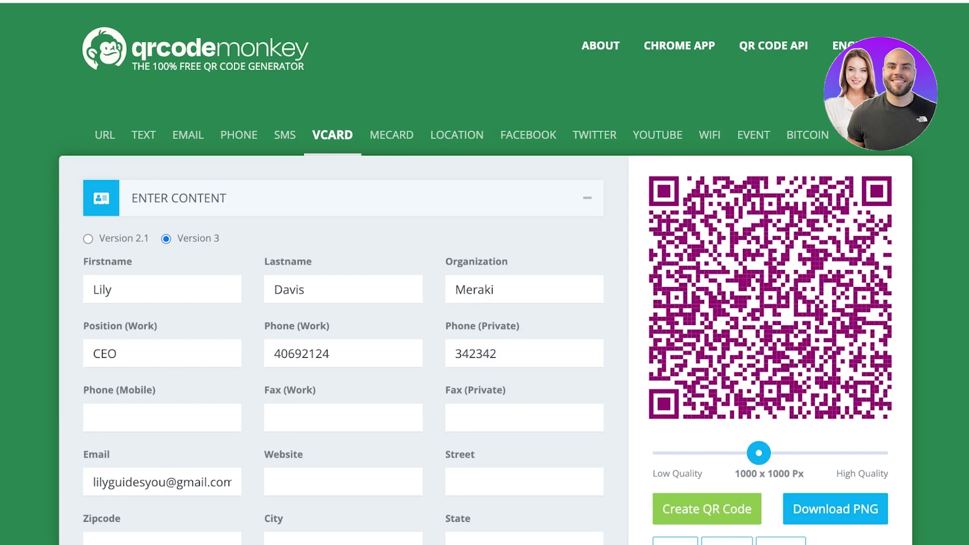
Expand the Set Colors section of the vCard QR code settings.
{"action": "scroll", "coordinate": [484, 272], "scroll_direction": "down", "scroll_amount": 12}
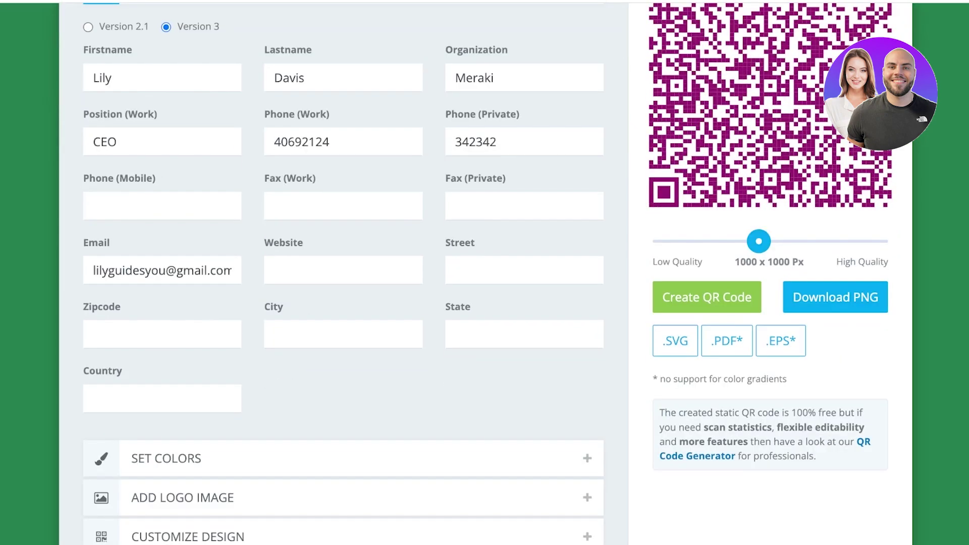
{"action": "scroll", "coordinate": [484, 273], "scroll_direction": "up", "scroll_amount": 9}
{"action": "scroll", "coordinate": [484, 273], "scroll_direction": "up", "scroll_amount": 3}
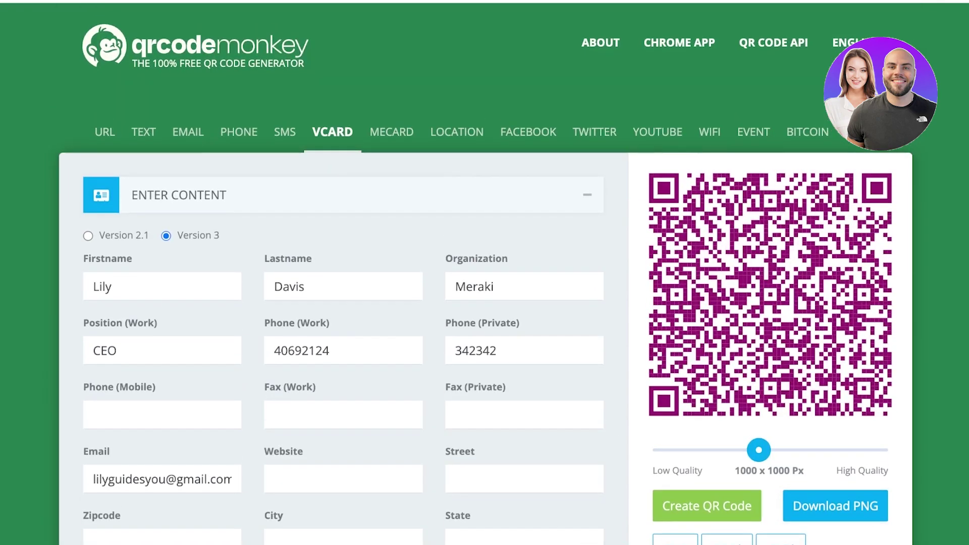
{"action": "scroll", "coordinate": [484, 272], "scroll_direction": "down", "scroll_amount": 8}
{"action": "left_click", "coordinate": [166, 263]}
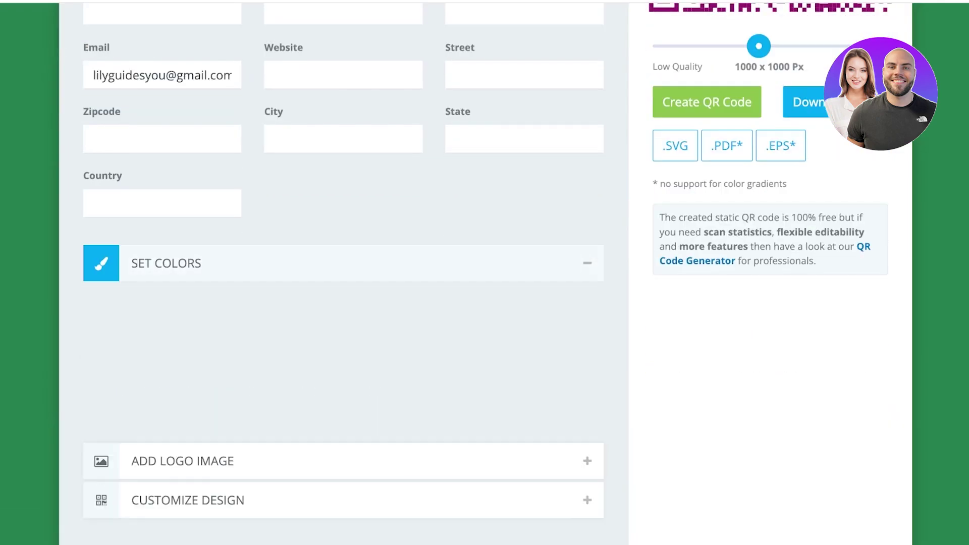
{"action": "scroll", "coordinate": [484, 273], "scroll_direction": "down", "scroll_amount": 5}
Expand the Add Logo Image options to add the lipstick product photo as the QR logo.
{"action": "left_click", "coordinate": [182, 200]}
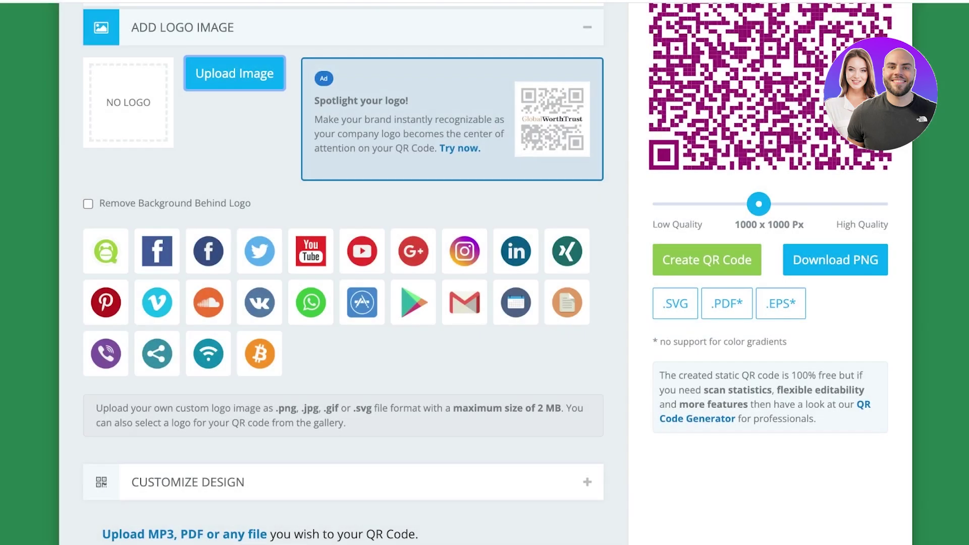
{"action": "scroll", "coordinate": [343, 272], "scroll_direction": "up", "scroll_amount": 2}
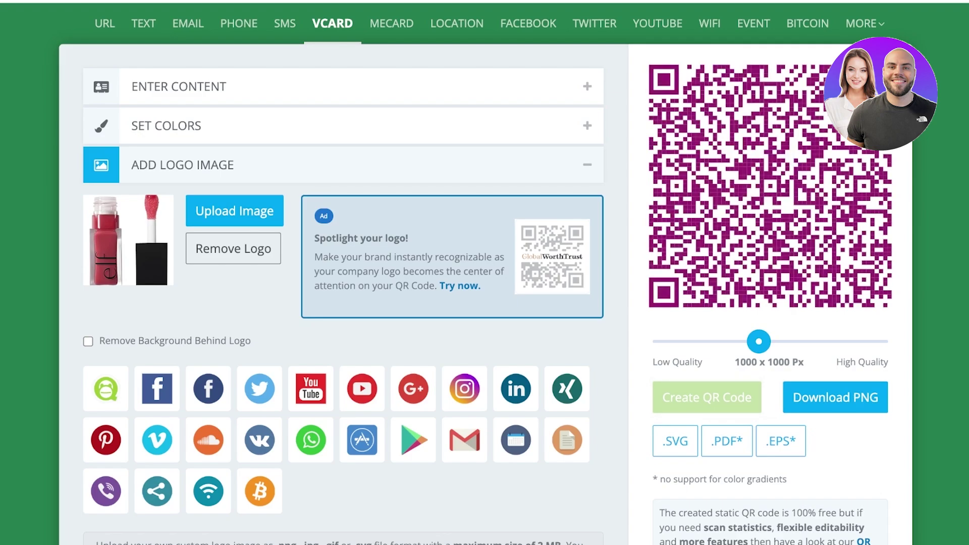
{"action": "scroll", "coordinate": [484, 272], "scroll_direction": "down", "scroll_amount": 1}
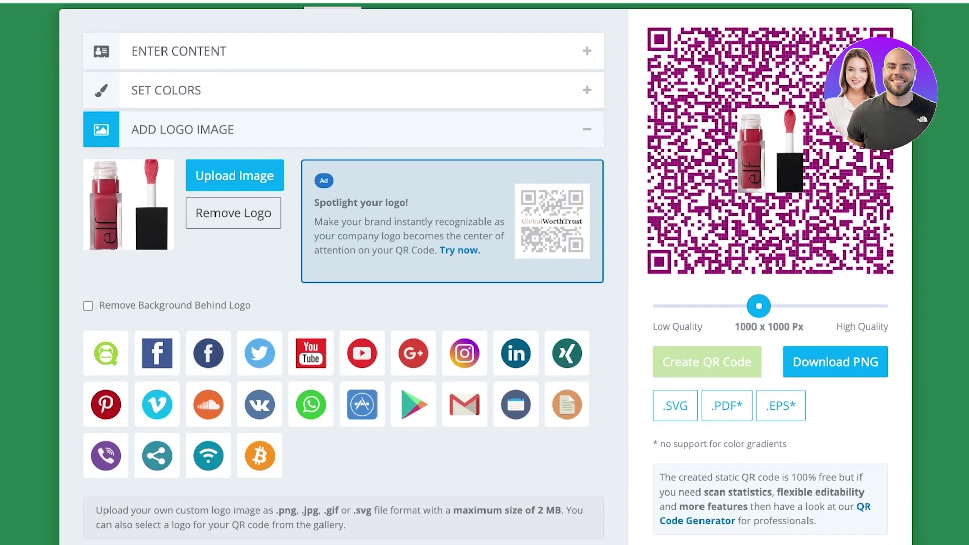